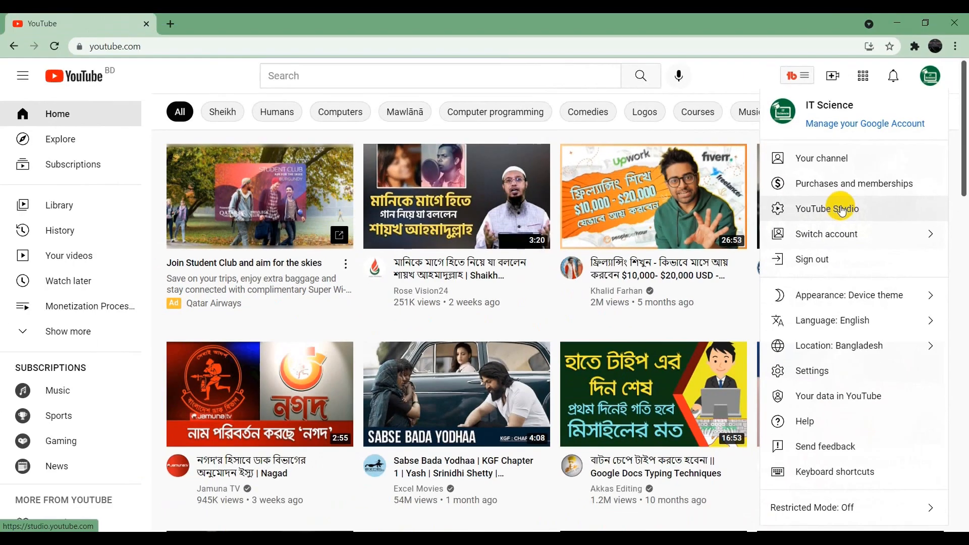
Step: Open YouTube Studio for the channel
click(823, 218)
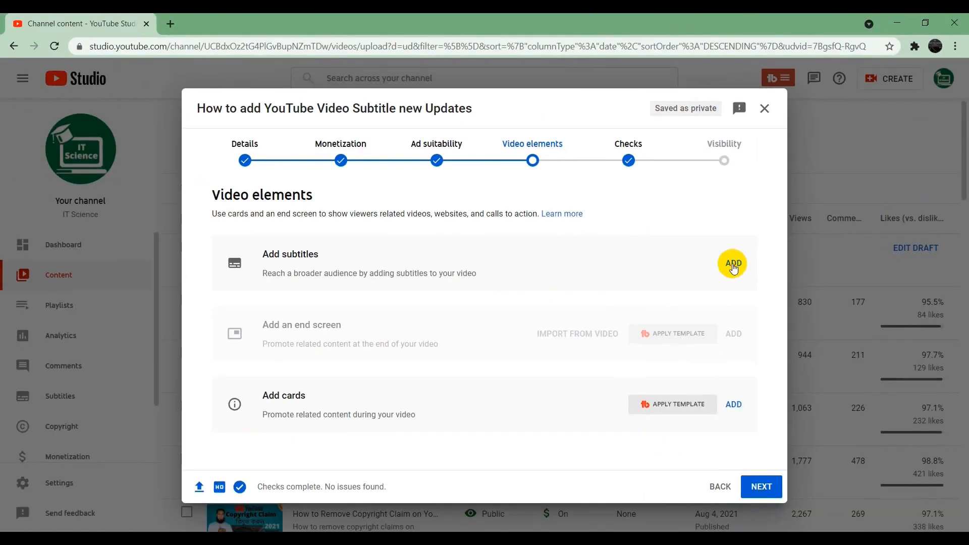
click(734, 264)
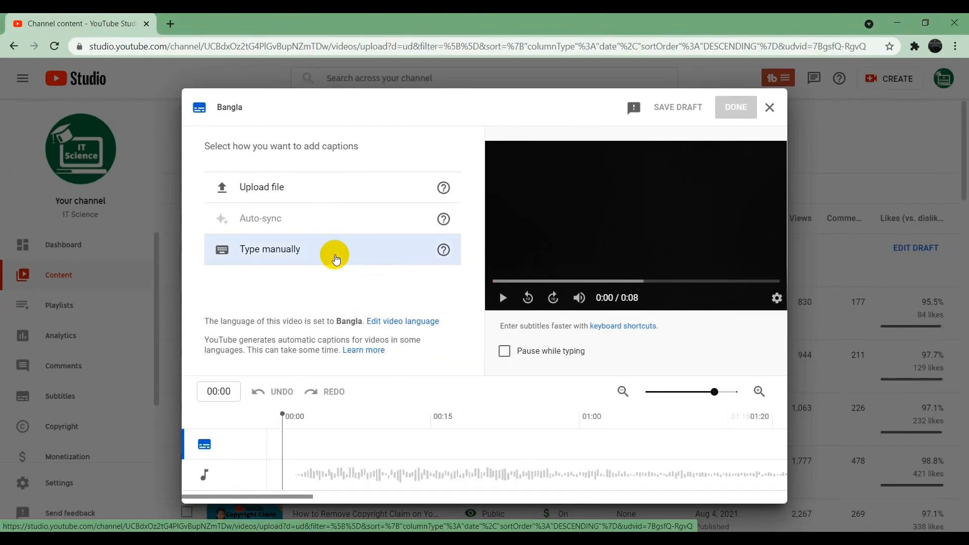
click(275, 251)
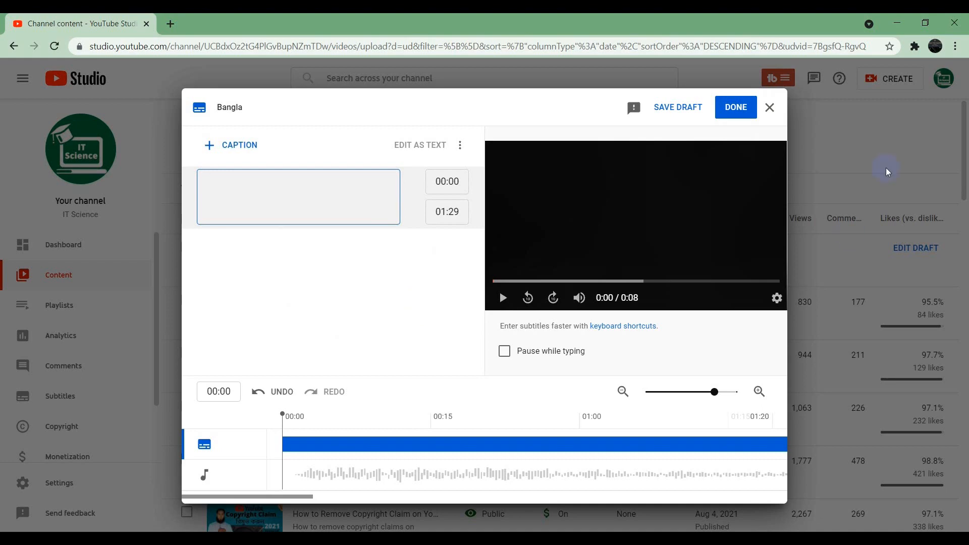
click(770, 107)
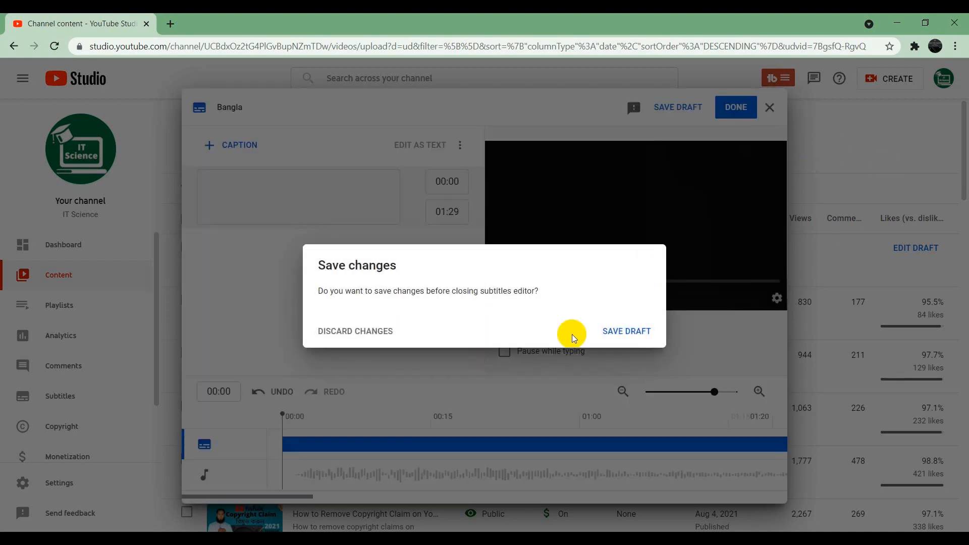
click(347, 331)
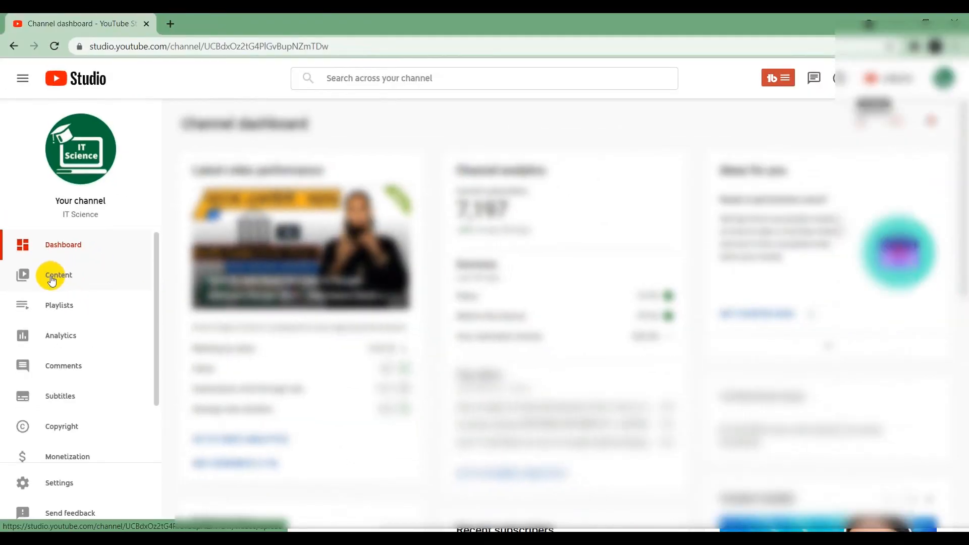
Step: Open the details of the uploaded video "How to add Chapter on YouTube Video 2021" from the channel content
click(51, 279)
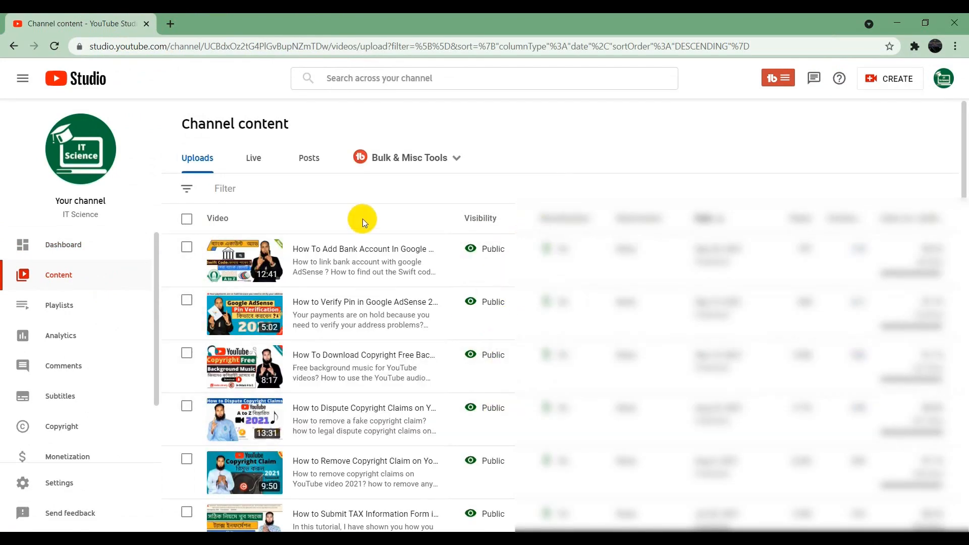
scroll(362, 219, down, 6)
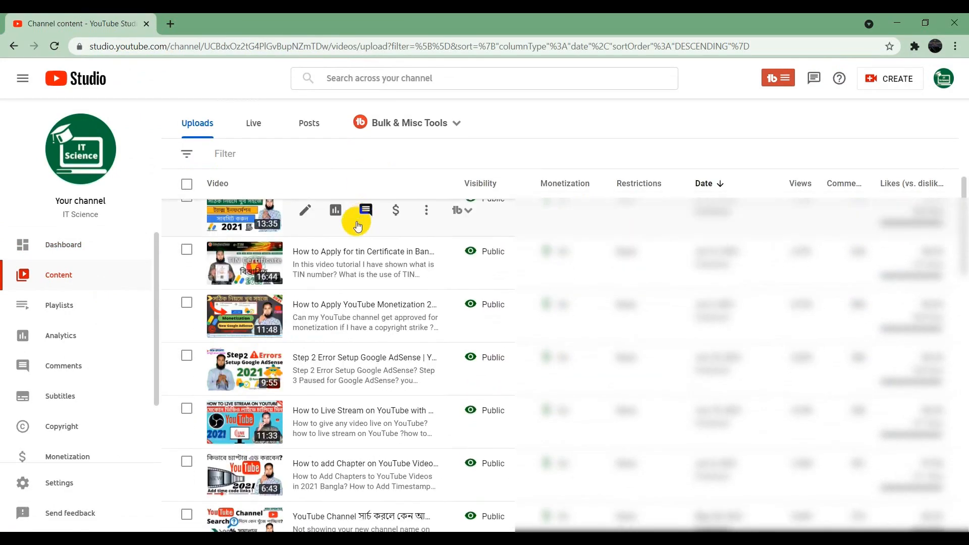
scroll(353, 224, down, 4)
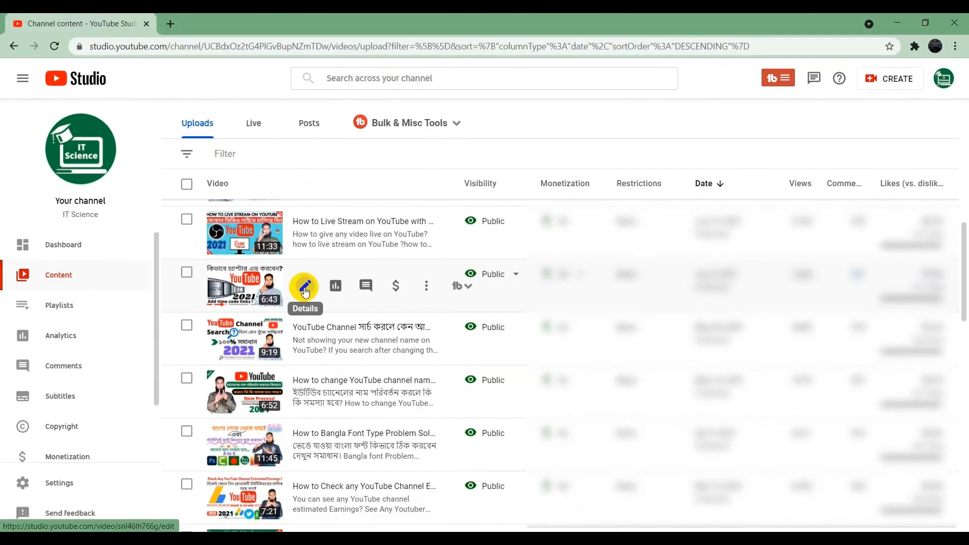
click(477, 283)
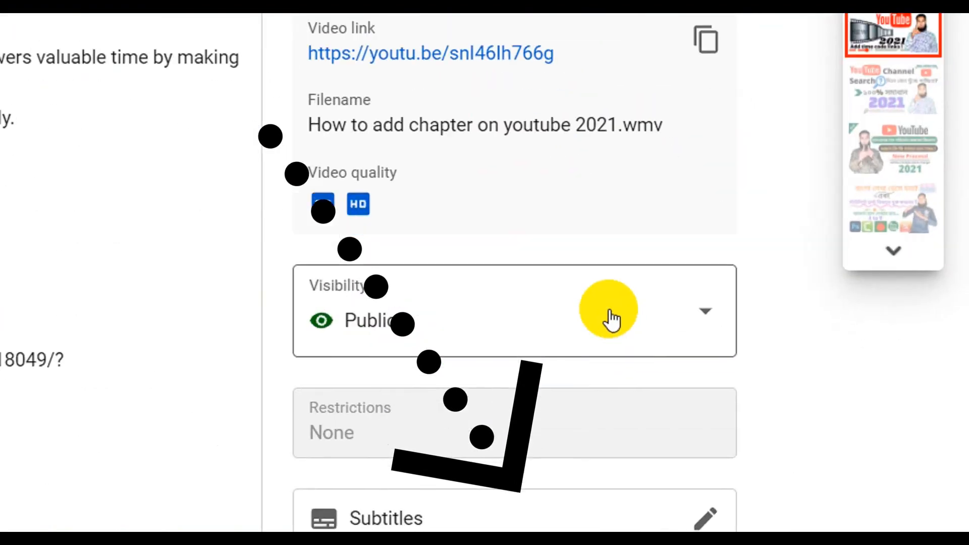
scroll(790, 425, down, 3)
scroll(613, 319, down, 1)
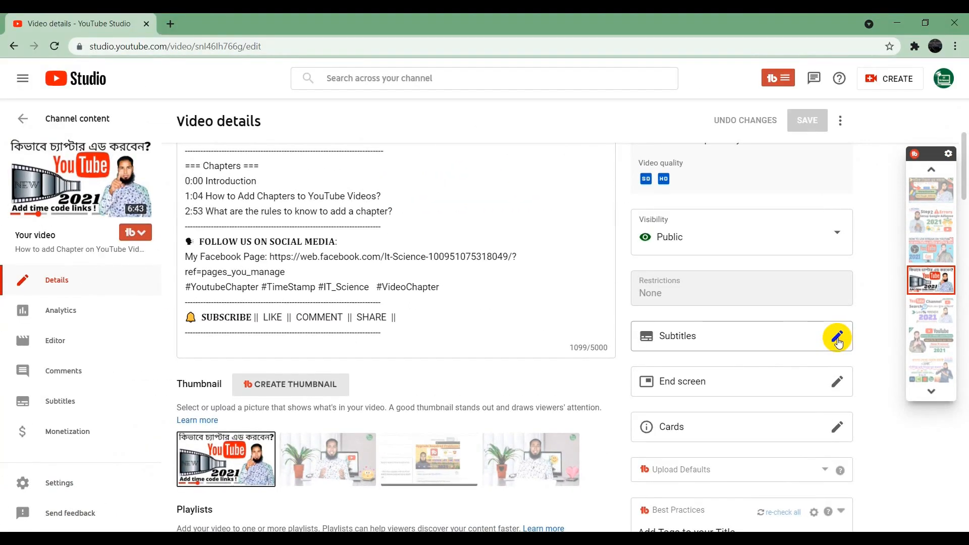
click(838, 338)
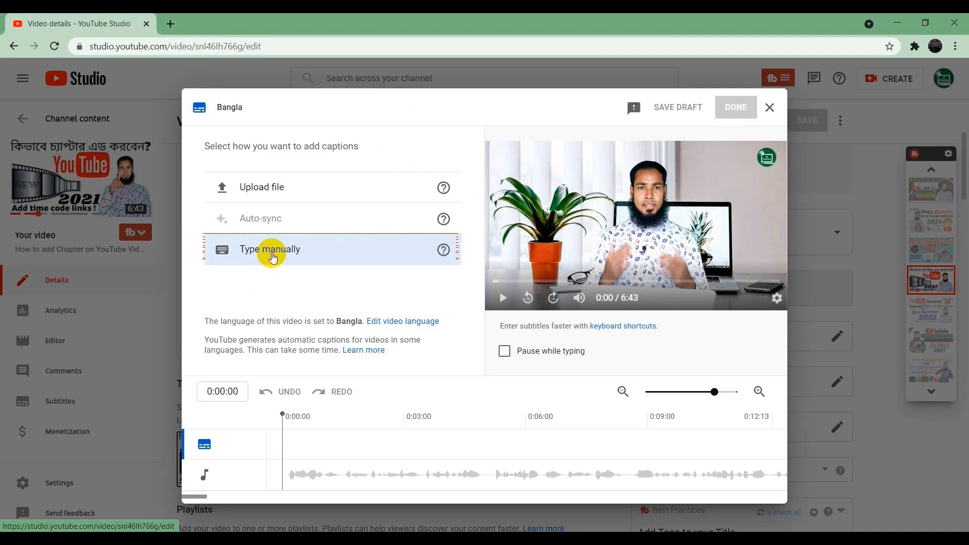
click(274, 248)
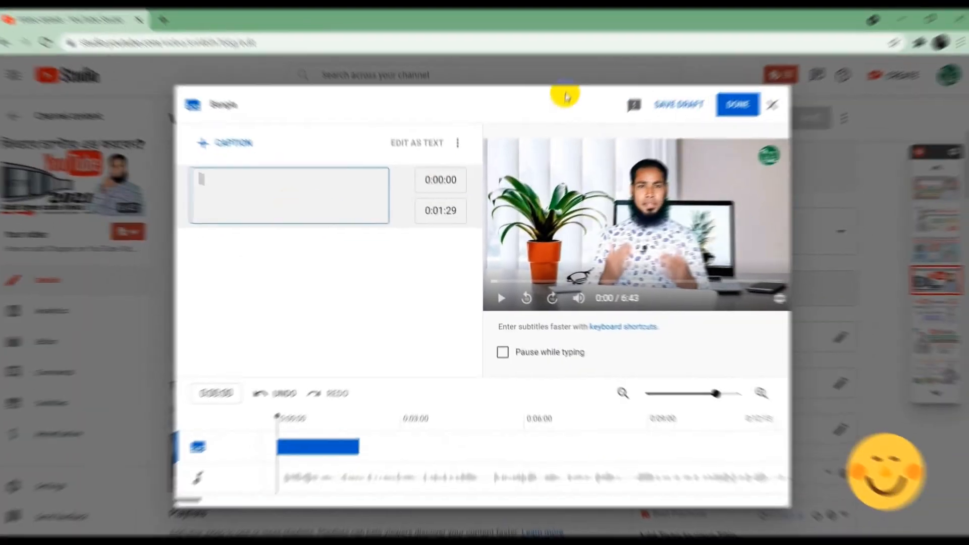
click(770, 108)
click(362, 333)
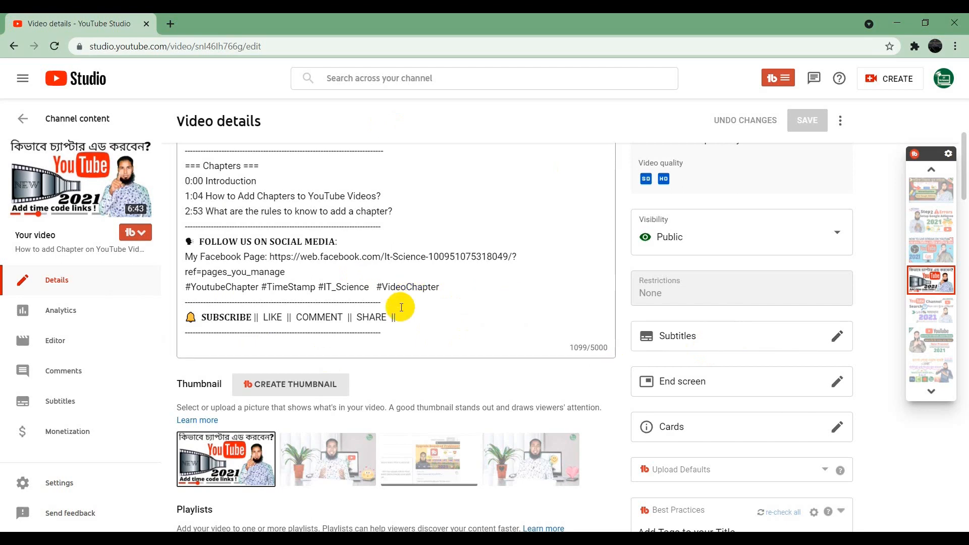
Step: Open the video's subtitles page and add Bangla as a language
scroll(404, 303, up, 4)
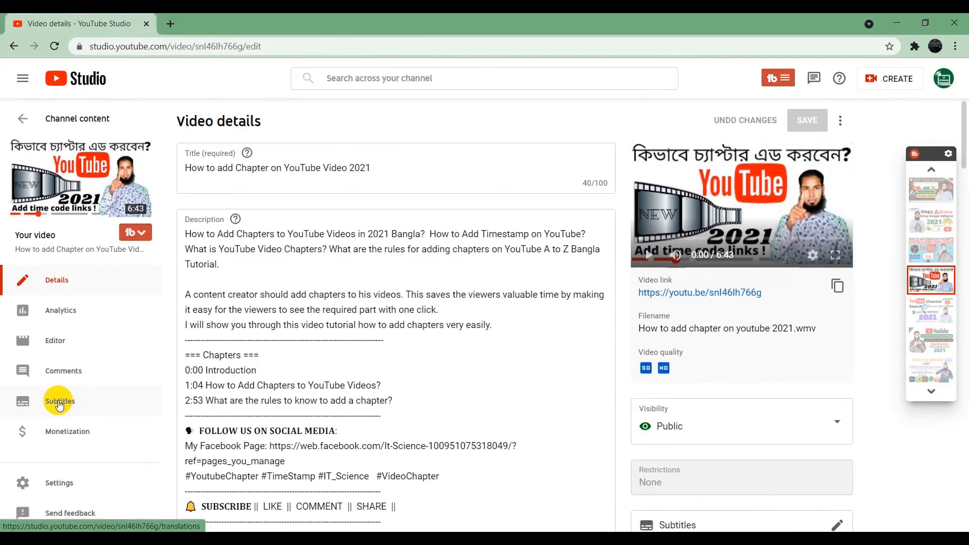
click(59, 402)
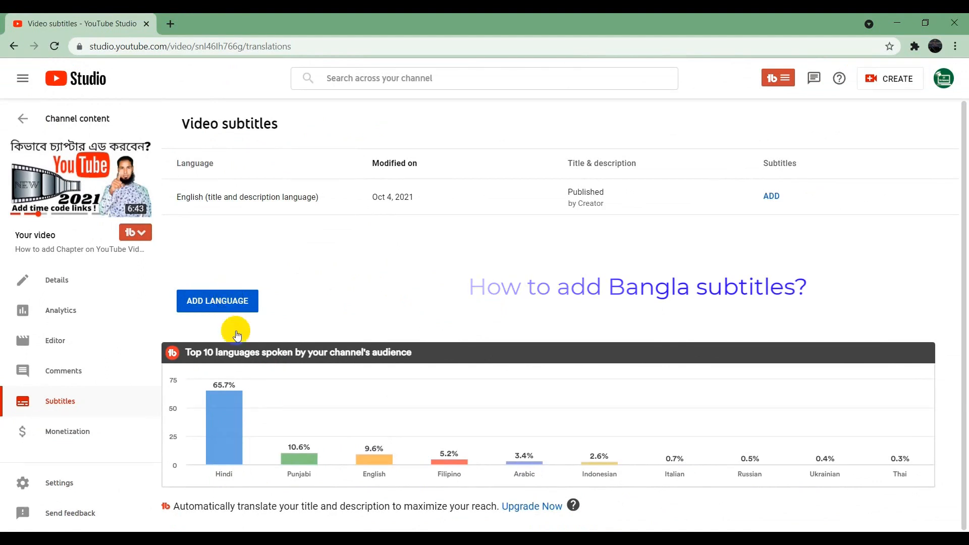
click(225, 301)
scroll(329, 340, down, 2)
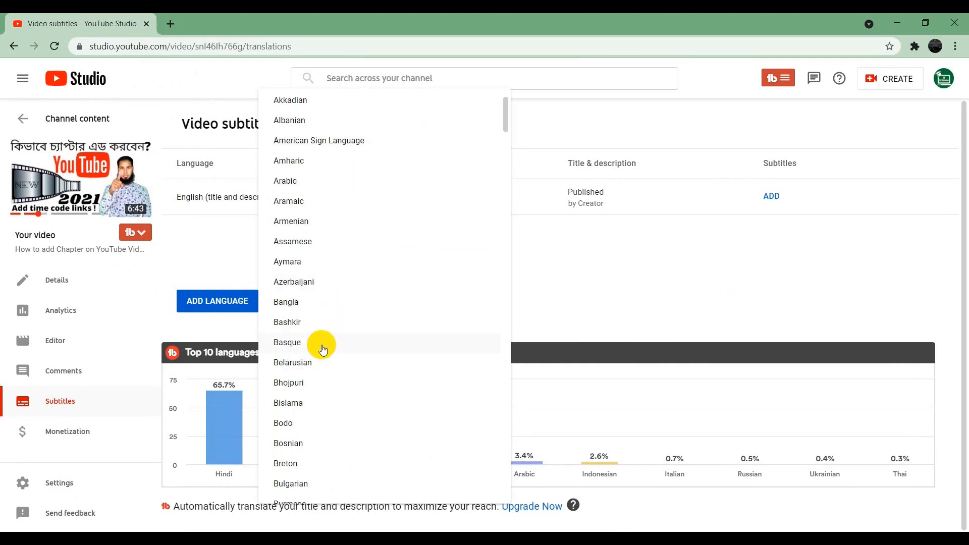
click(308, 303)
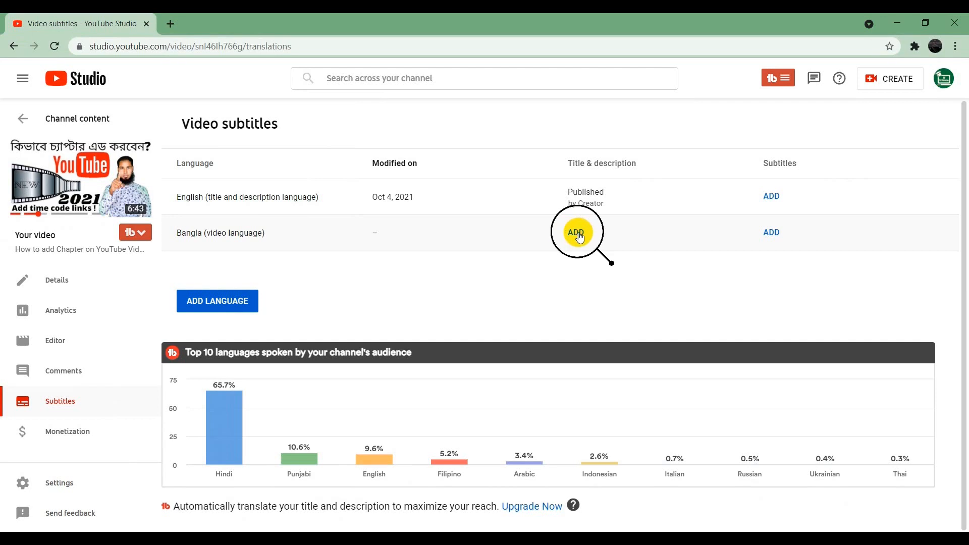
Step: Start the Bangla title and description translation, and open Google Translate in a new browser tab
click(577, 233)
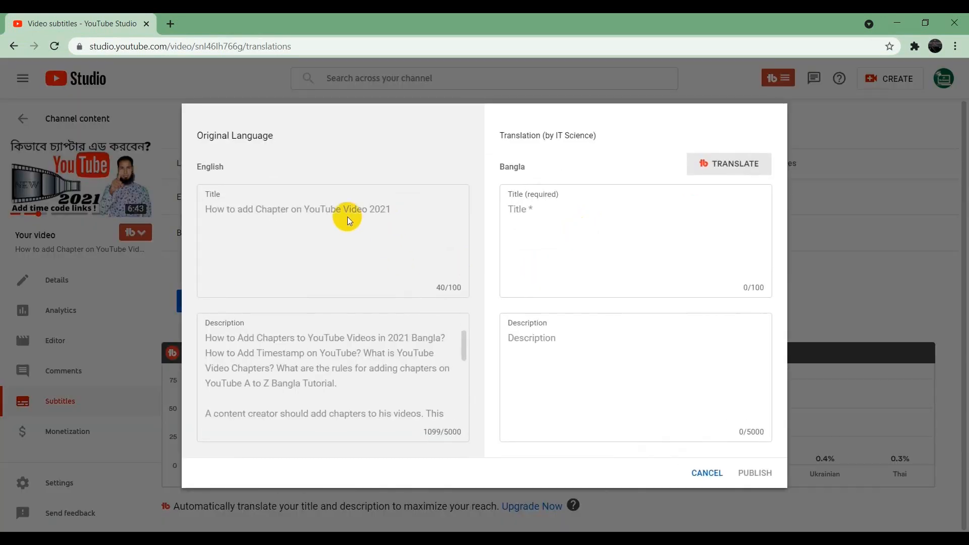
click(571, 222)
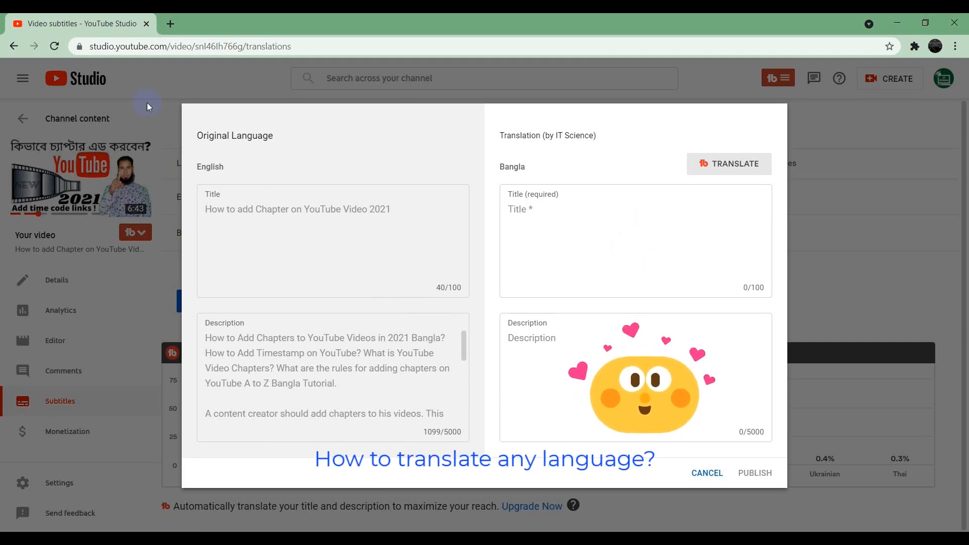
click(167, 20)
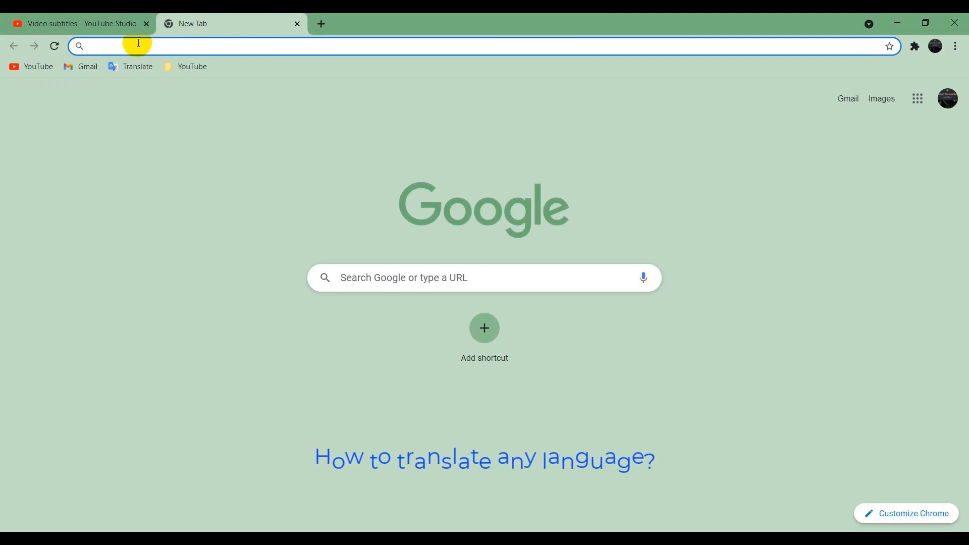
click(132, 68)
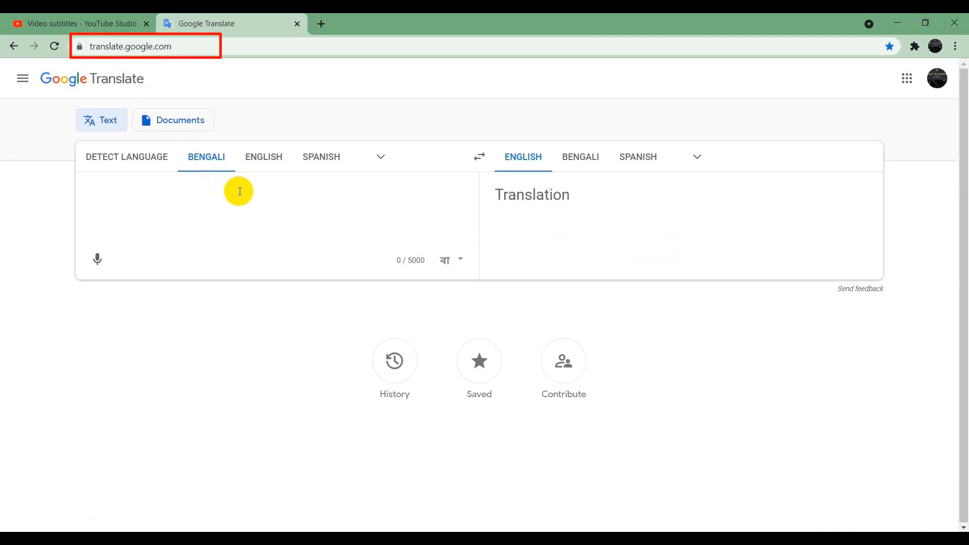
Step: Copy the original English video title from YouTube Studio and translate it from English to Bengali in Google Translate
click(81, 21)
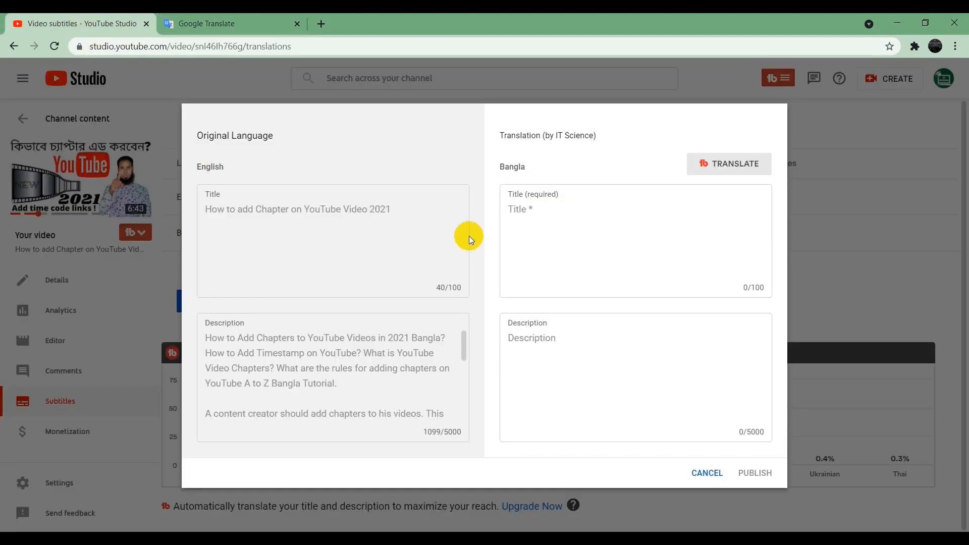
drag(401, 215, 209, 212)
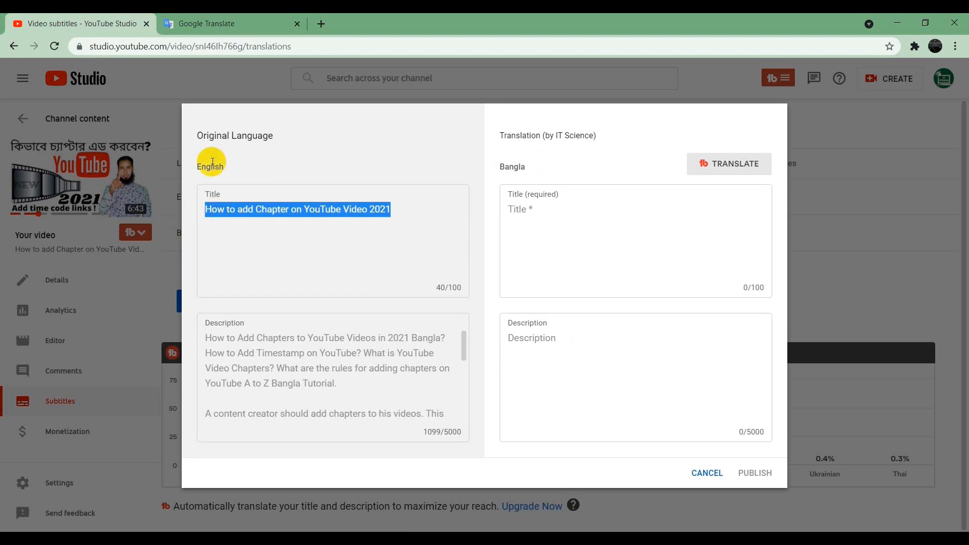
right_click(243, 210)
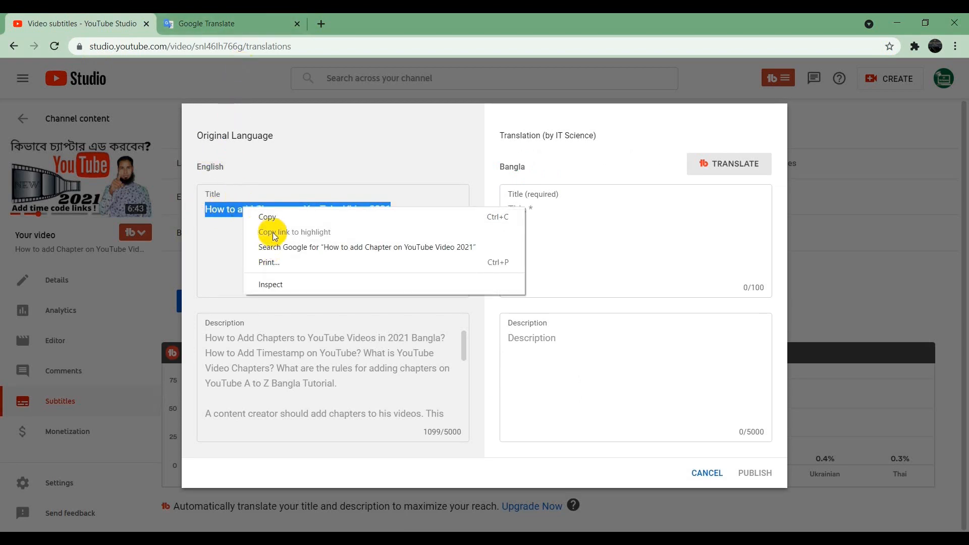
click(273, 217)
click(237, 21)
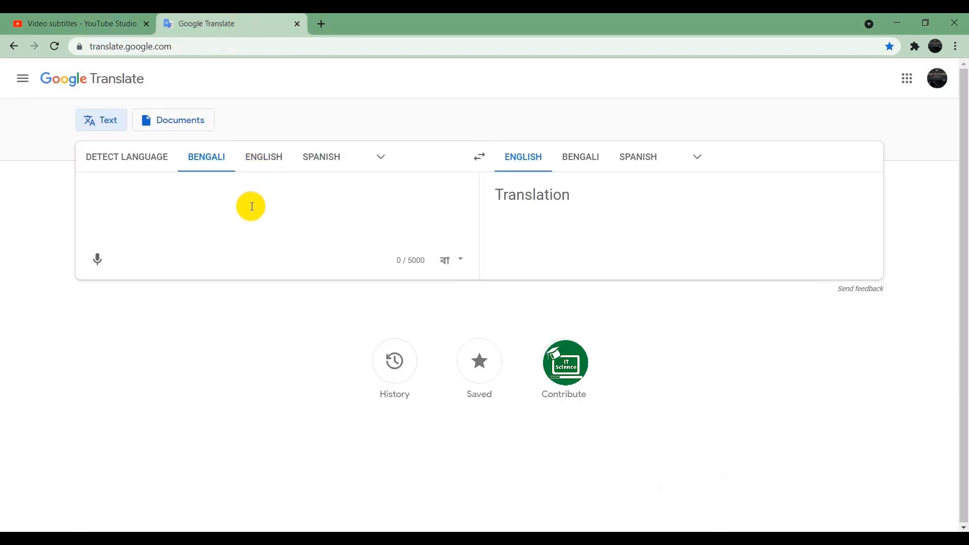
click(263, 159)
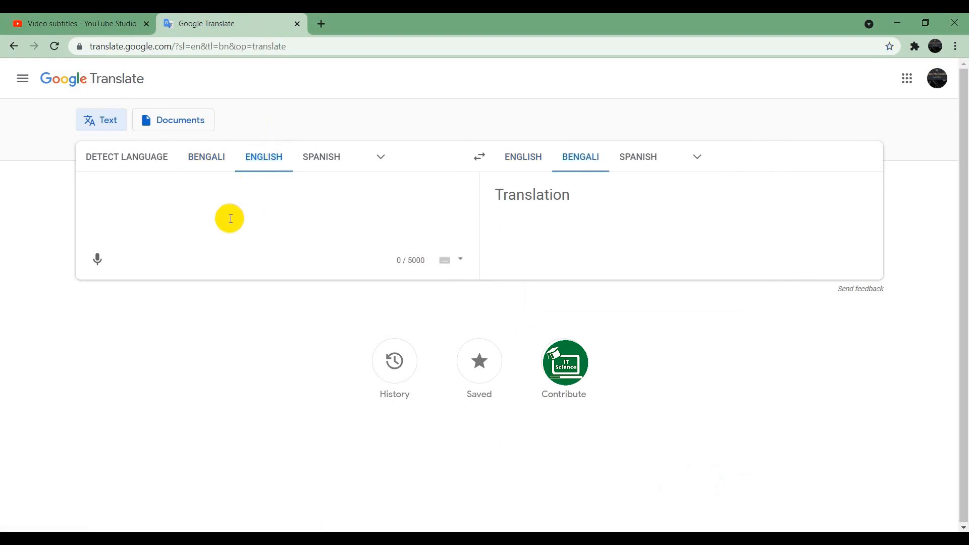
key(ctrl+v)
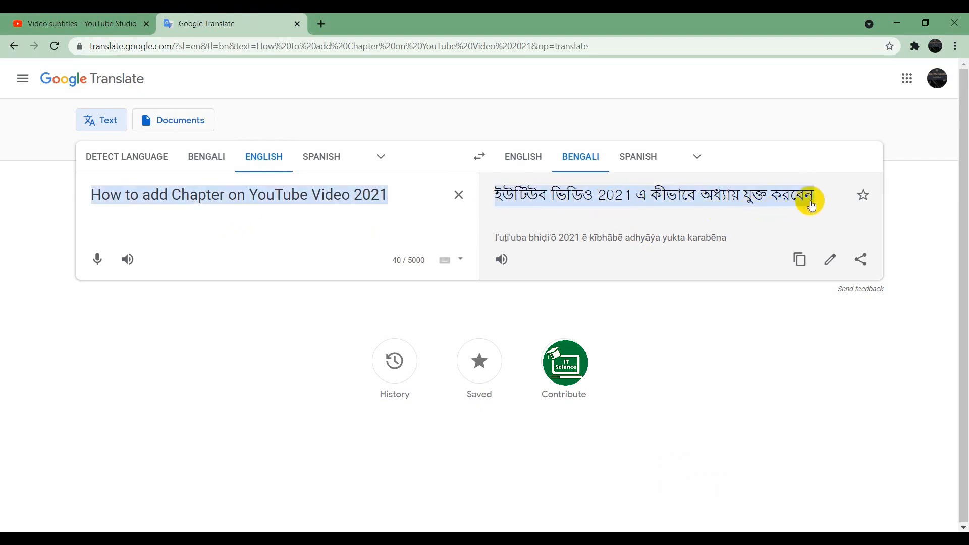
Step: Copy the Bengali title translation and paste it as the Bangla title in YouTube Studio
click(798, 258)
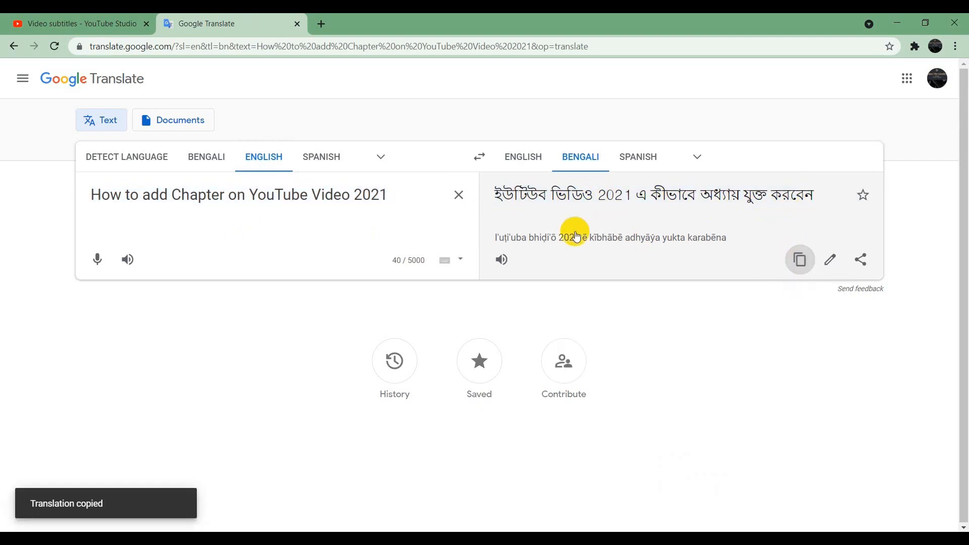
click(111, 15)
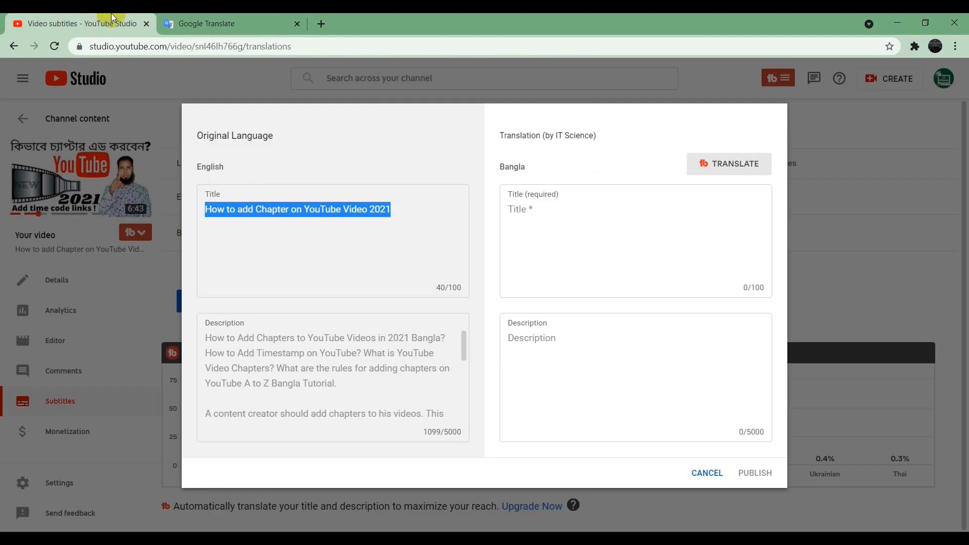
click(579, 225)
key(ctrl+v)
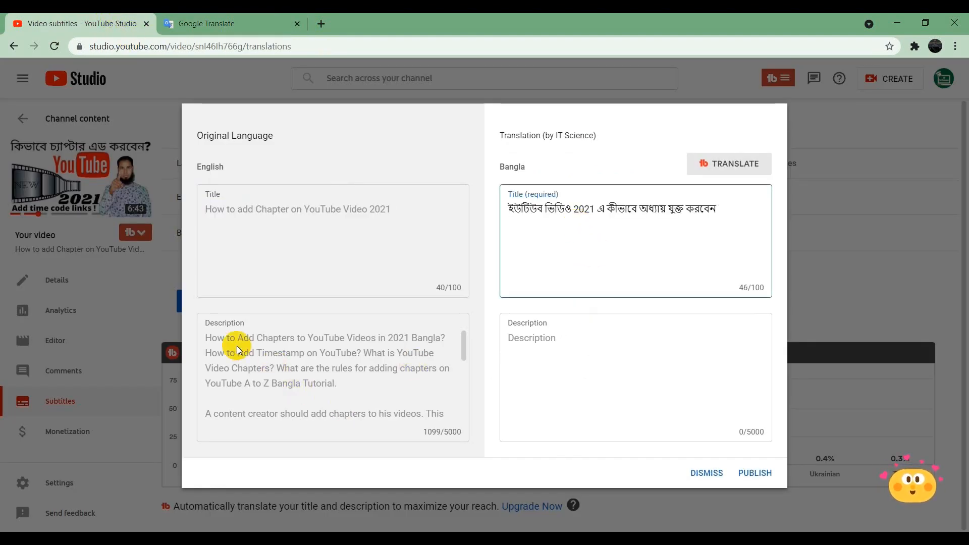
Step: Copy the original English description and translate it to Bengali in Google Translate, replacing the title text
drag(206, 337, 426, 390)
right_click(357, 393)
click(374, 404)
click(272, 17)
click(457, 194)
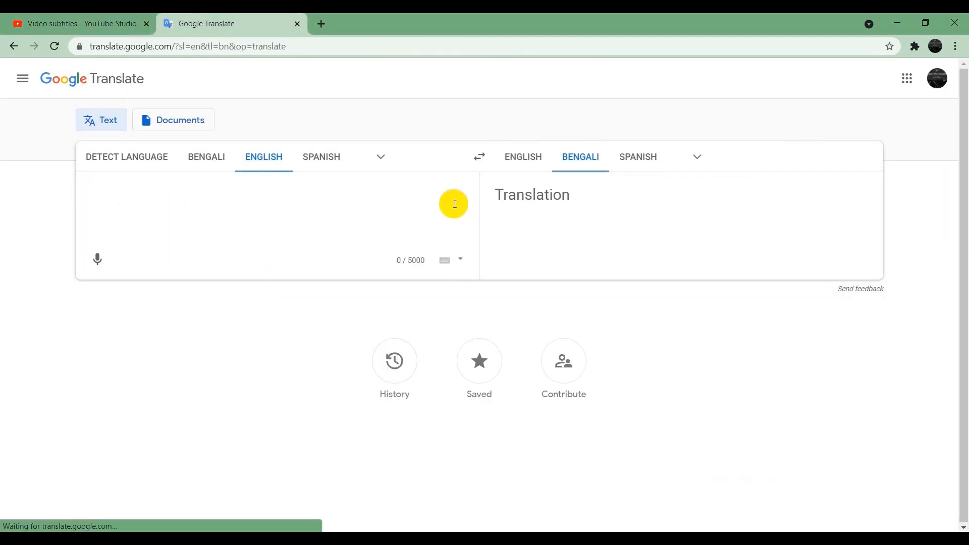
key(ctrl+v)
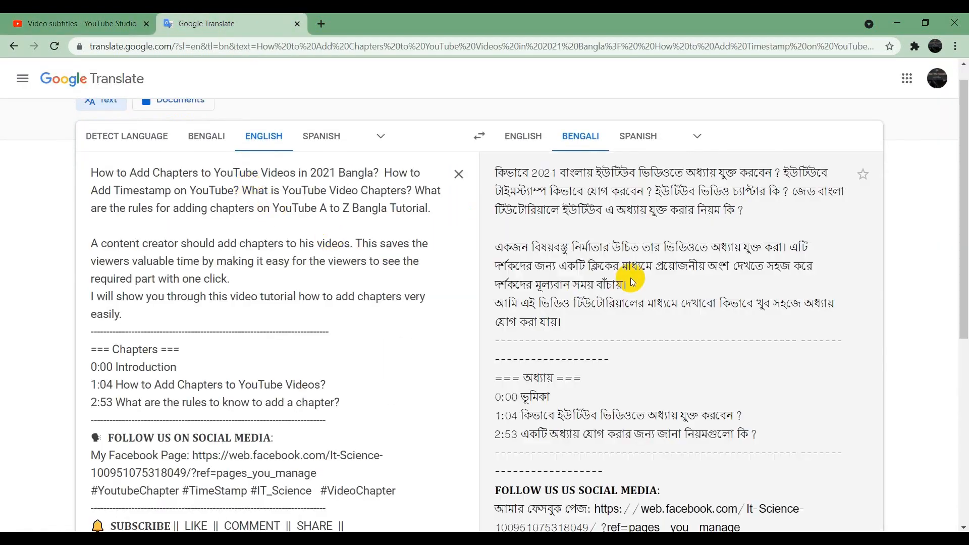
Step: Copy the Bengali description translation and paste it as the Bangla description in YouTube Studio
scroll(780, 492, down, 6)
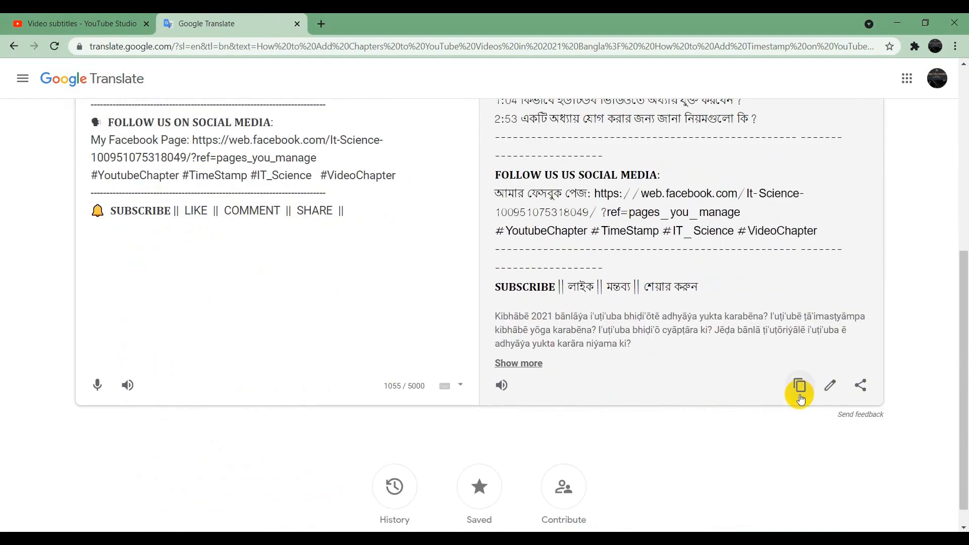
click(800, 386)
click(39, 21)
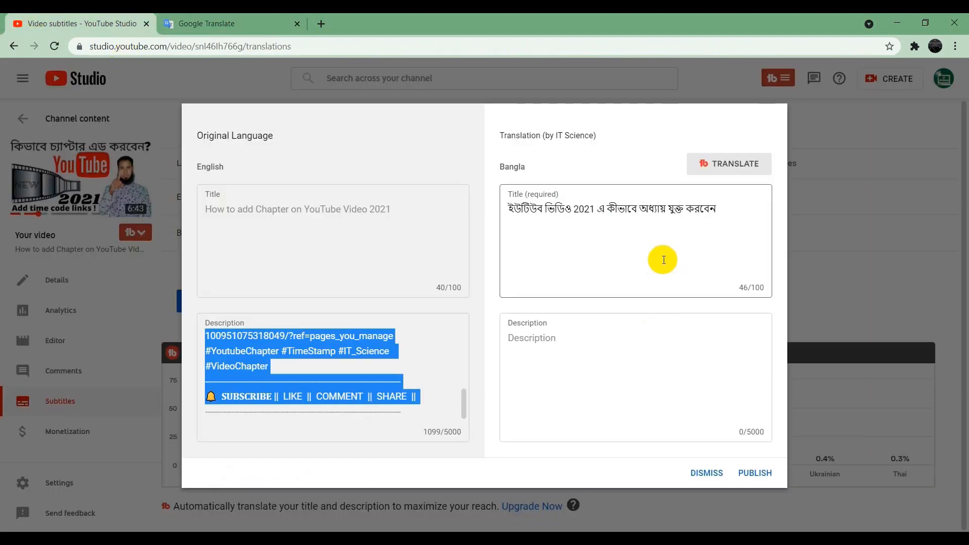
click(547, 365)
key(ctrl+v)
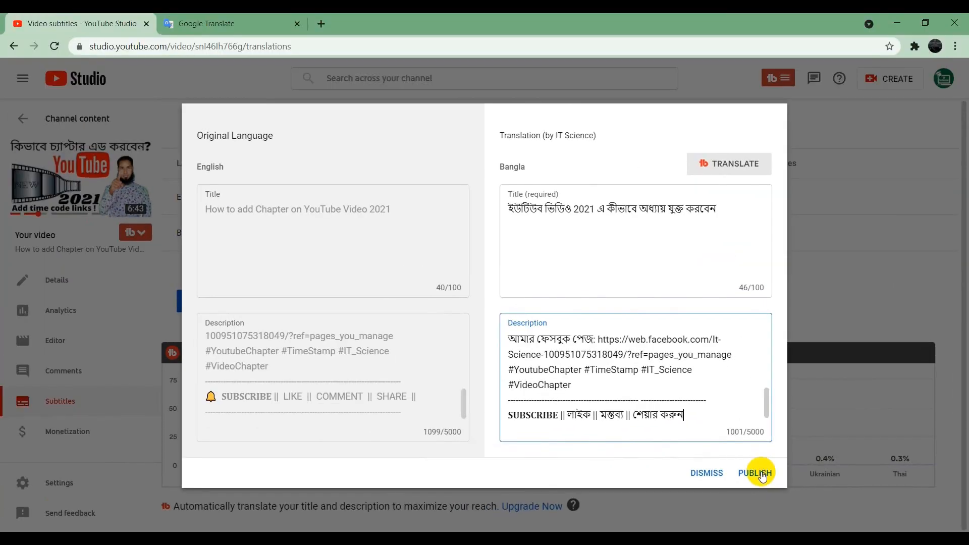
Step: Publish the Bangla title and description
click(762, 474)
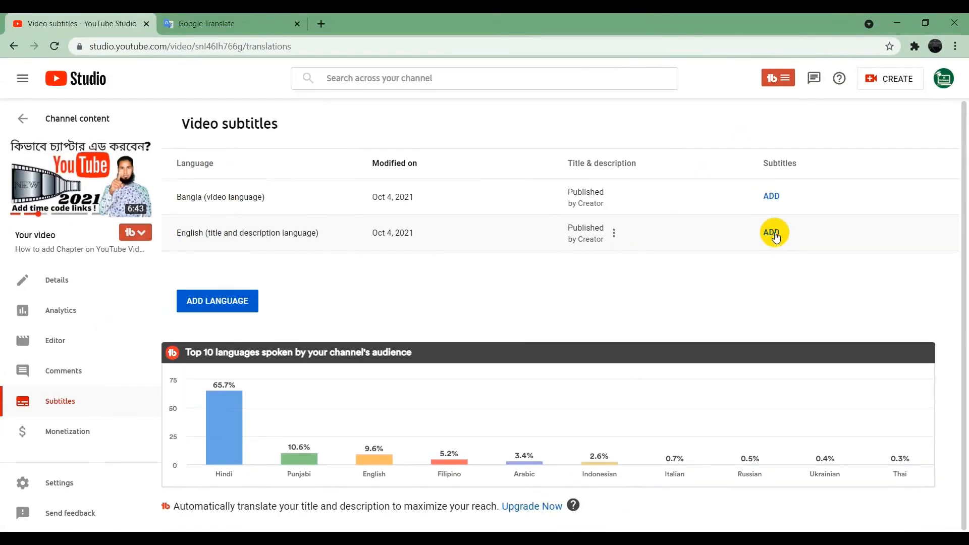
Step: Start typing Bangla subtitles manually, with a first caption from 0:00:00 to 0:01:02 reading "আসসালামু আলাইকুম"
click(771, 234)
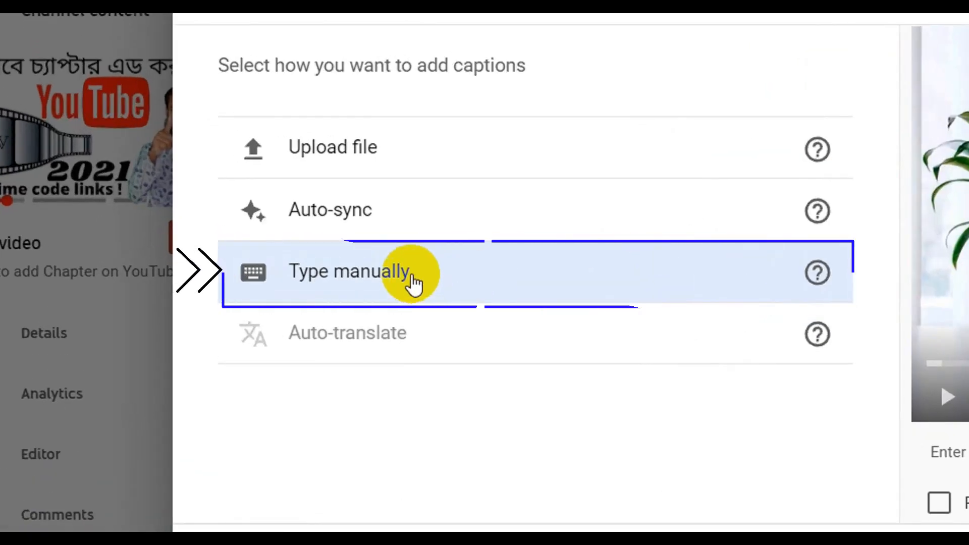
click(413, 283)
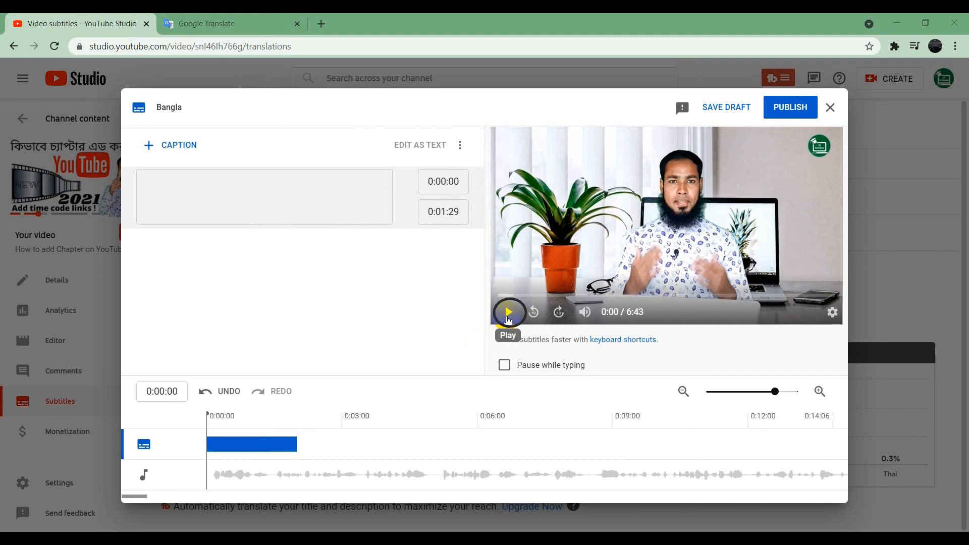
click(509, 316)
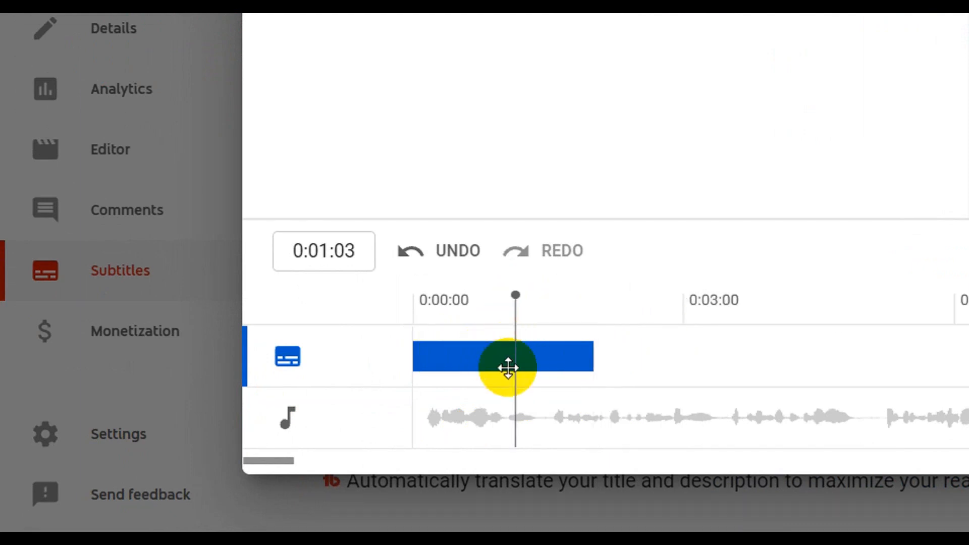
drag(588, 353, 511, 353)
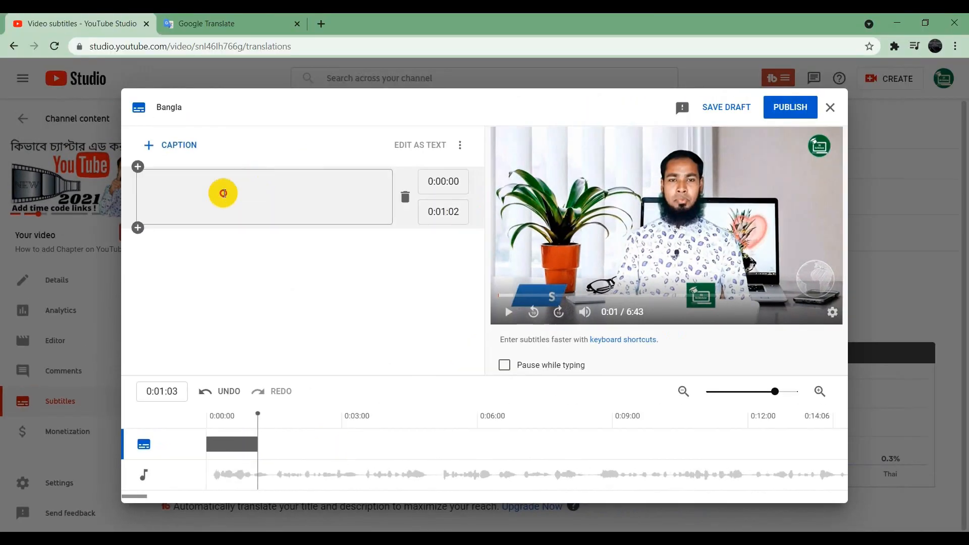
click(224, 194)
key(ctrl+v)
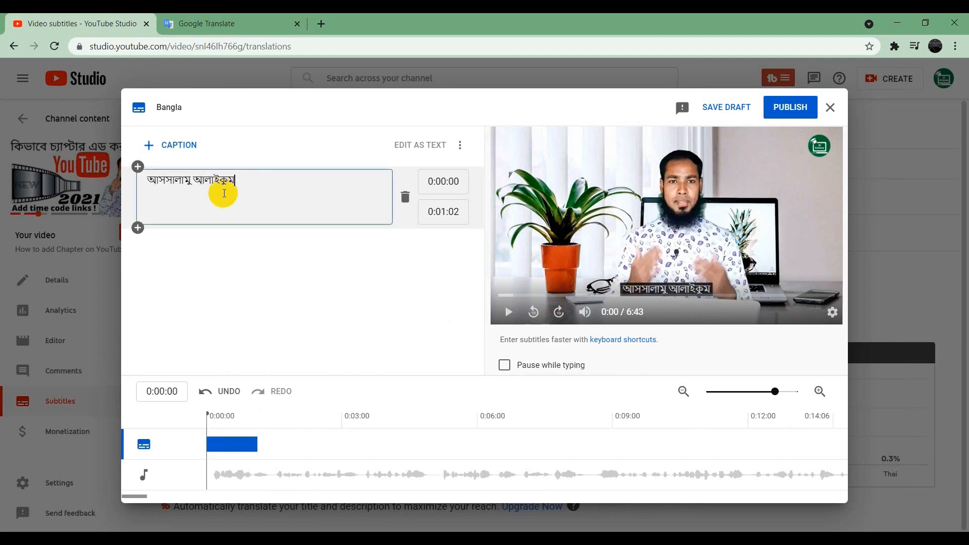
Step: Play back the first Bangla caption and add a second caption starting at 0:01:03
click(503, 313)
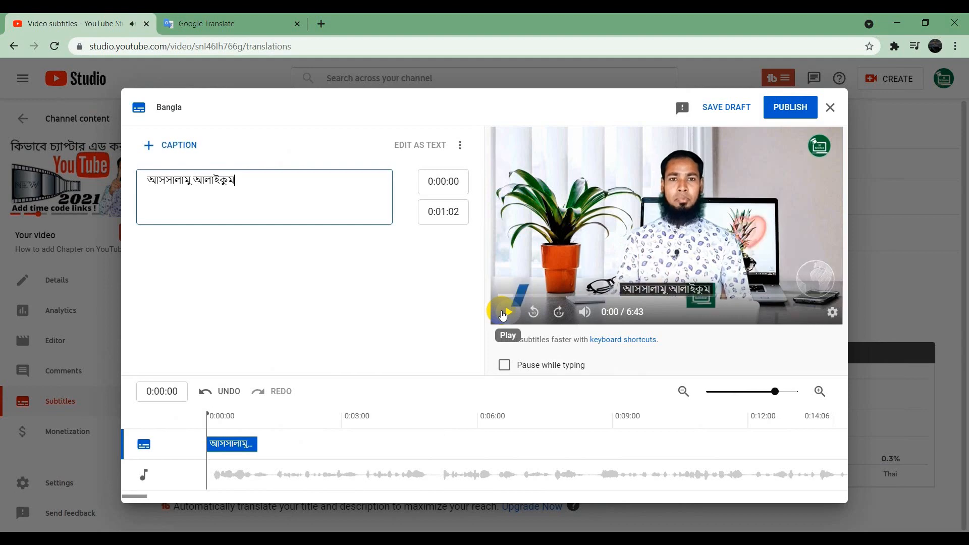
click(502, 313)
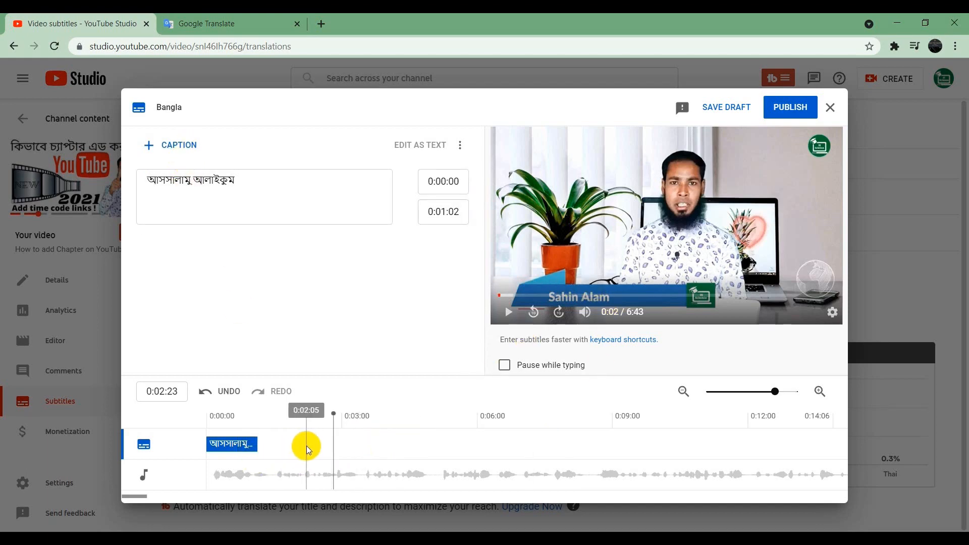
drag(327, 416, 258, 426)
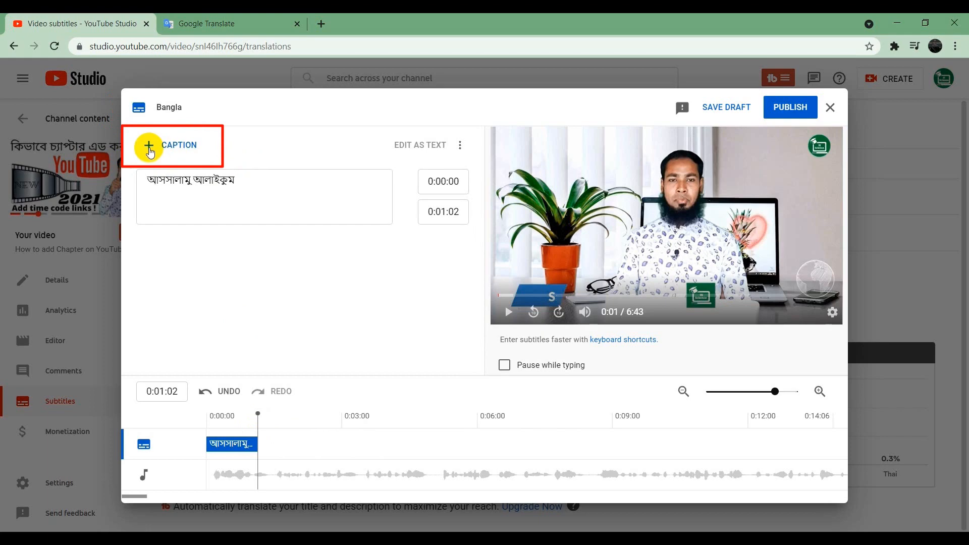
click(150, 152)
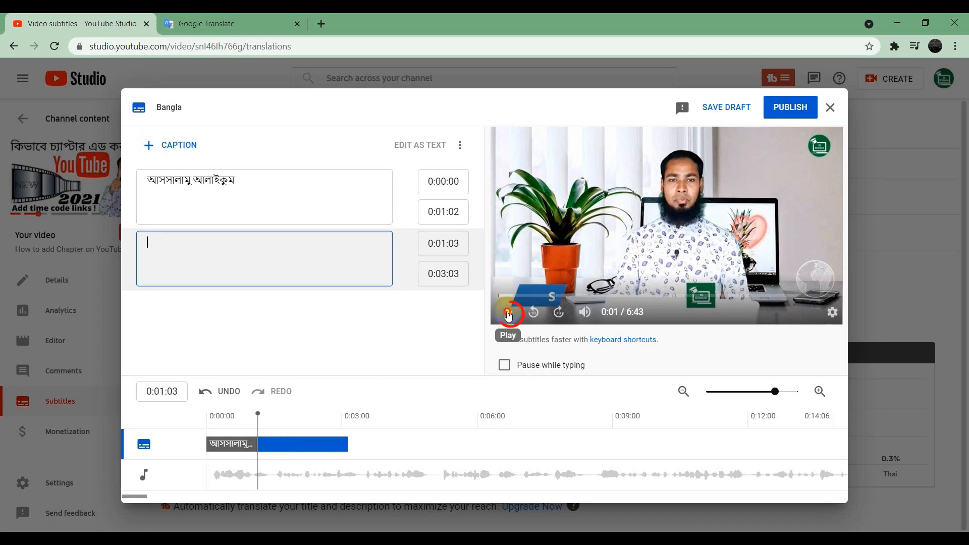
Step: Shorten the second Bangla caption to end at 0:02:29 and paste the speaker's introduction on behalf of IT Science
click(509, 316)
click(508, 314)
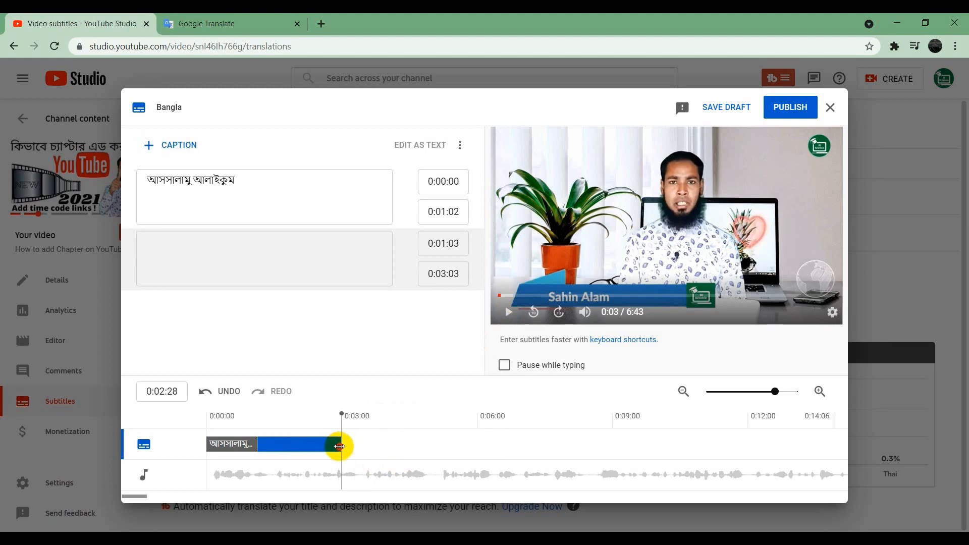
drag(339, 447, 329, 448)
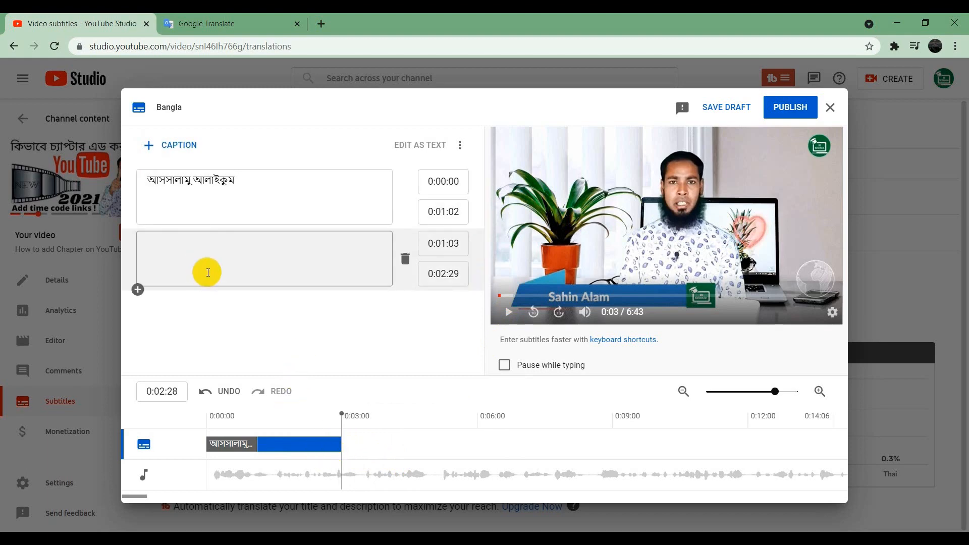
click(208, 272)
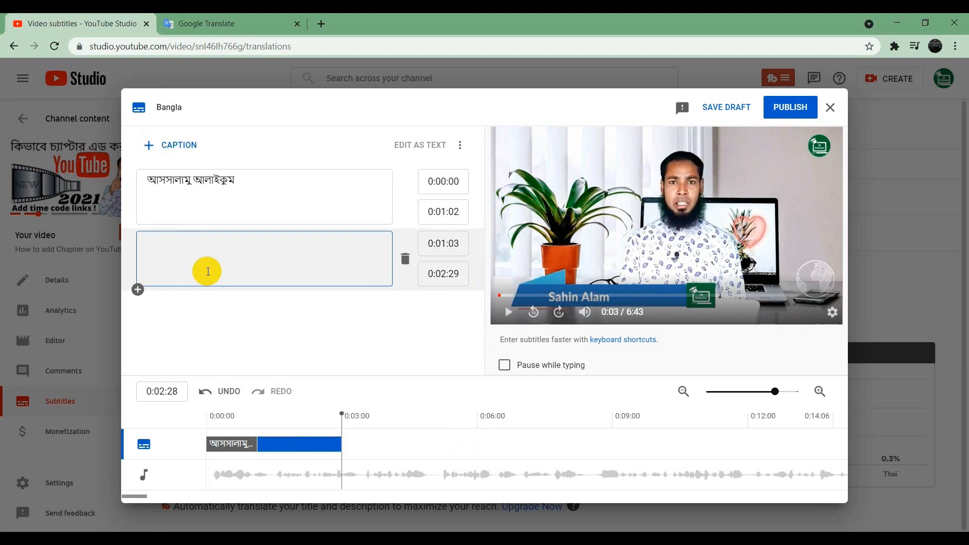
key(ctrl+v)
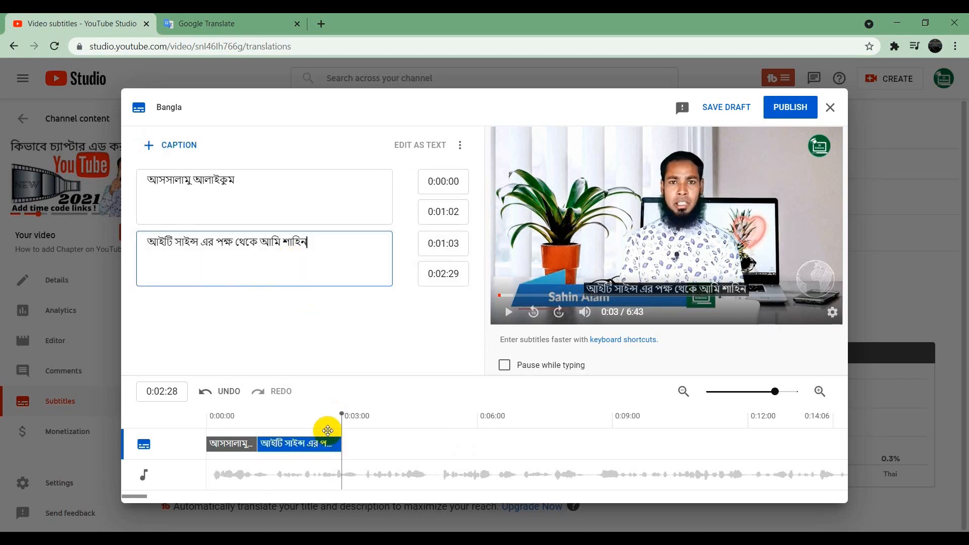
Step: Play back the second Bangla caption from 0:01:03 and publish the Bangla subtitles
drag(341, 418, 258, 421)
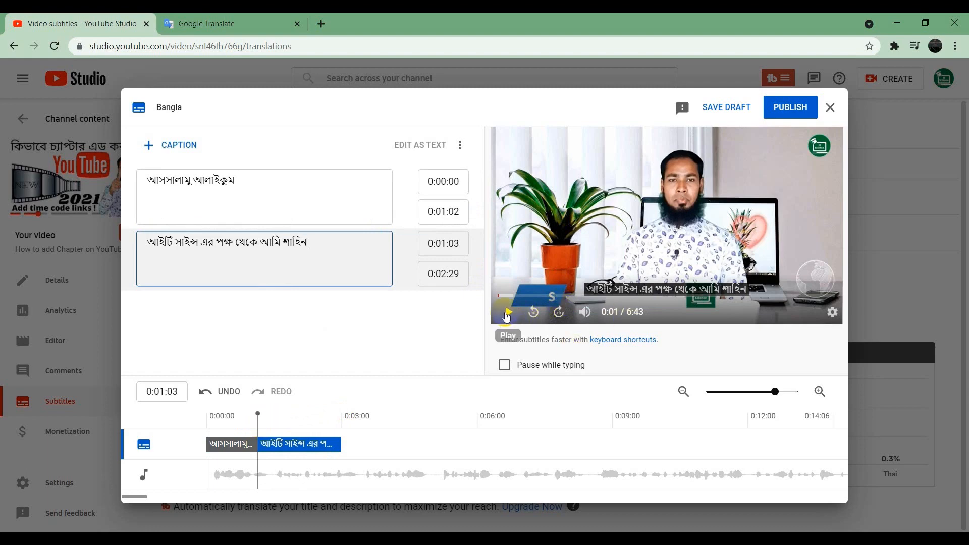
click(507, 315)
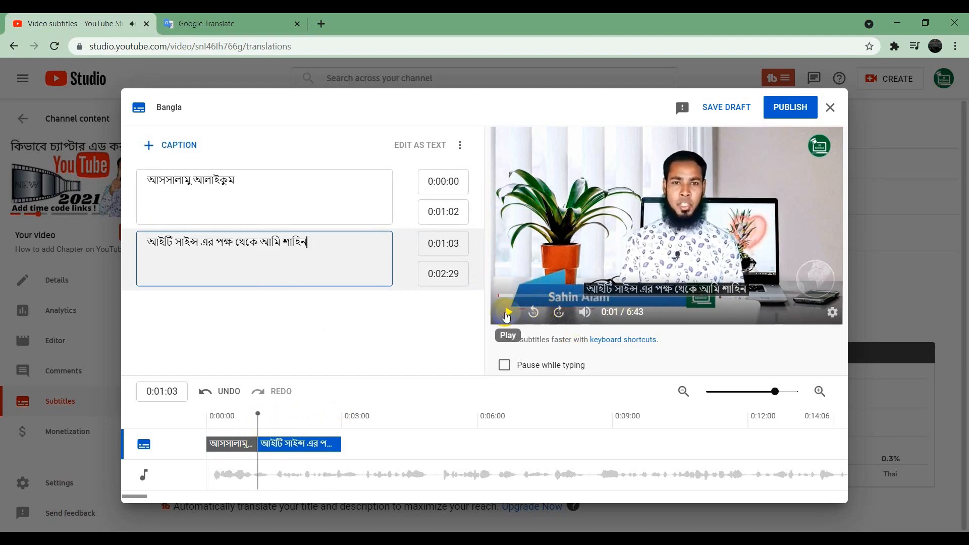
click(507, 316)
drag(341, 440, 401, 420)
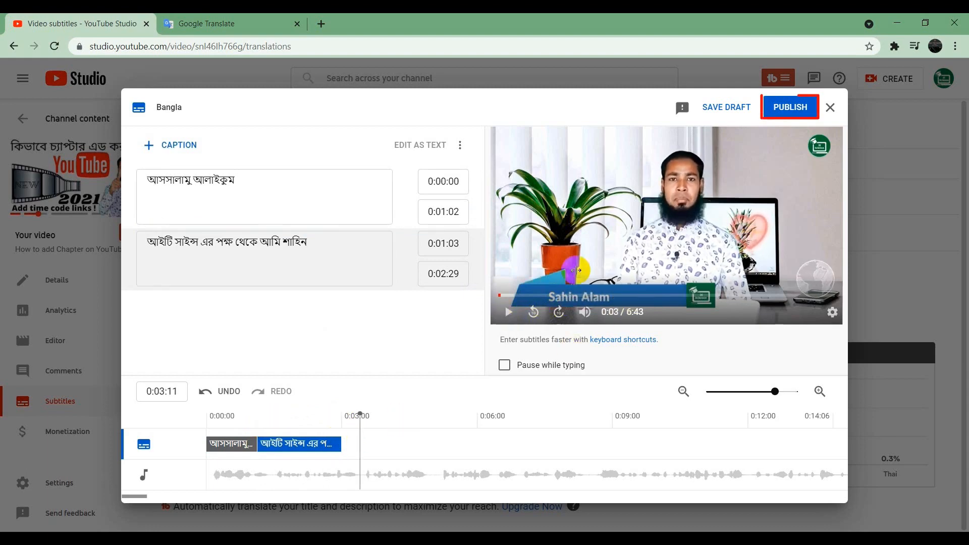
click(776, 112)
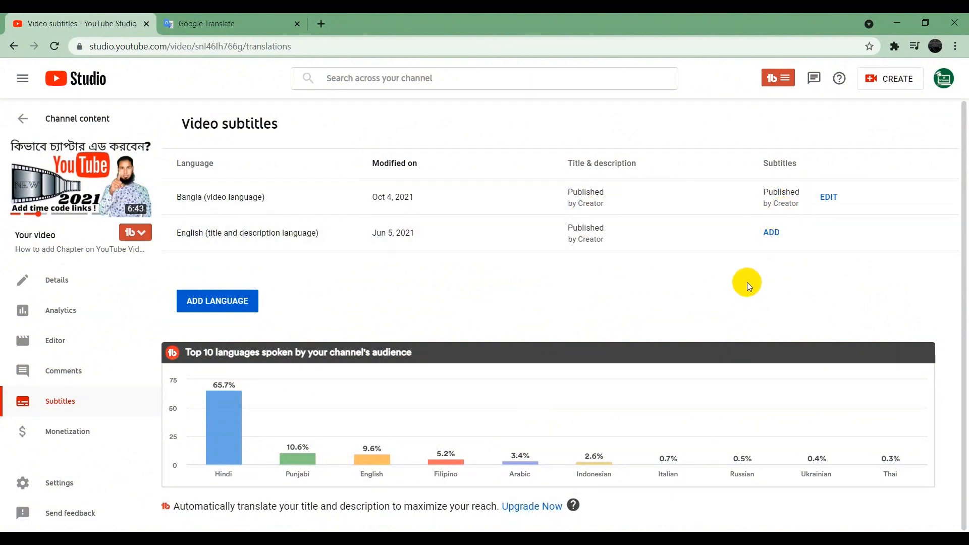
Step: Delete the published Bangla subtitles and confirm the deletion
click(854, 198)
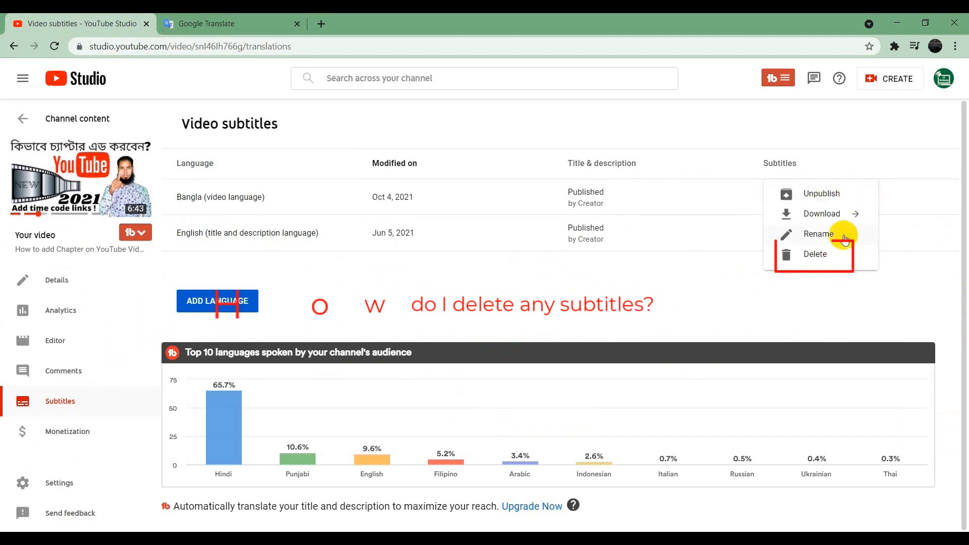
click(827, 256)
click(586, 331)
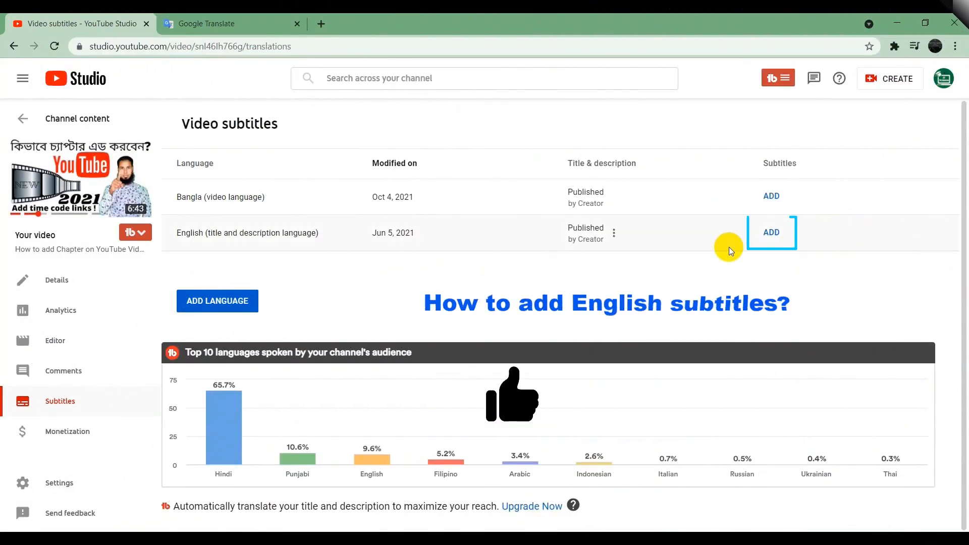
Step: Start typing English subtitles manually and shorten the first caption to end at 0:00:30
click(770, 236)
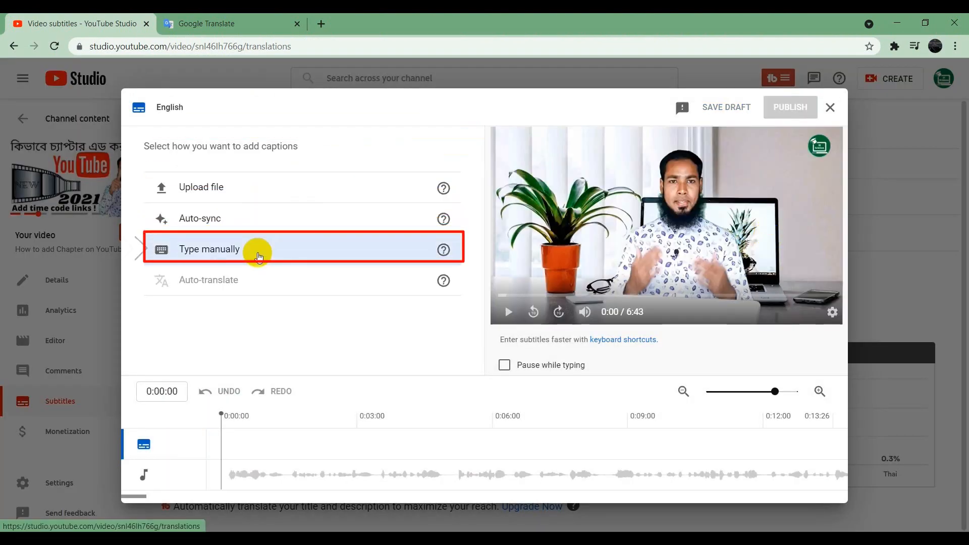
click(257, 252)
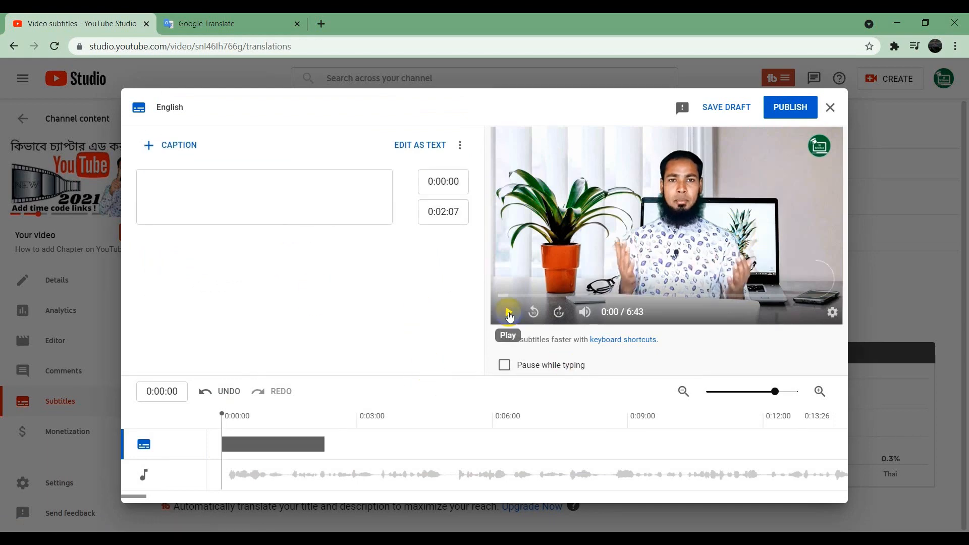
click(510, 316)
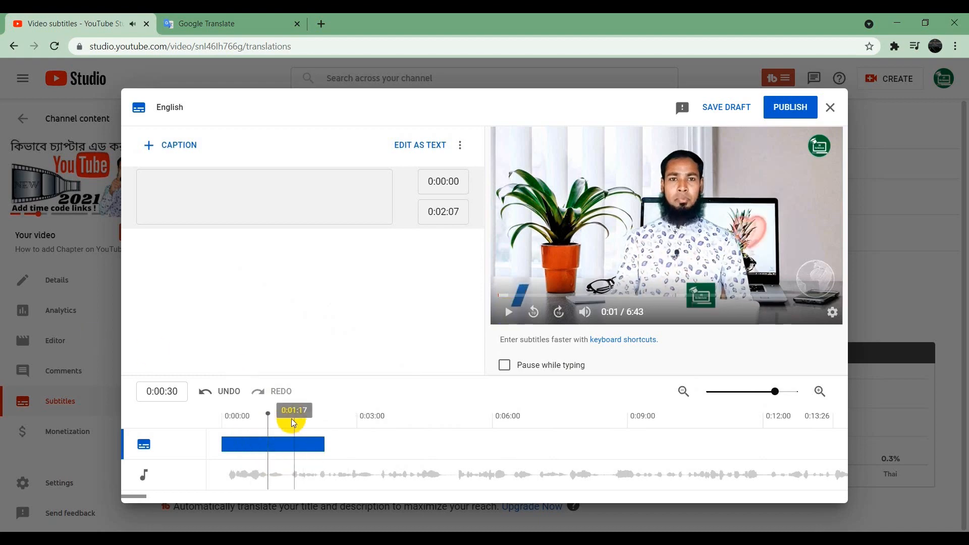
drag(323, 443, 269, 446)
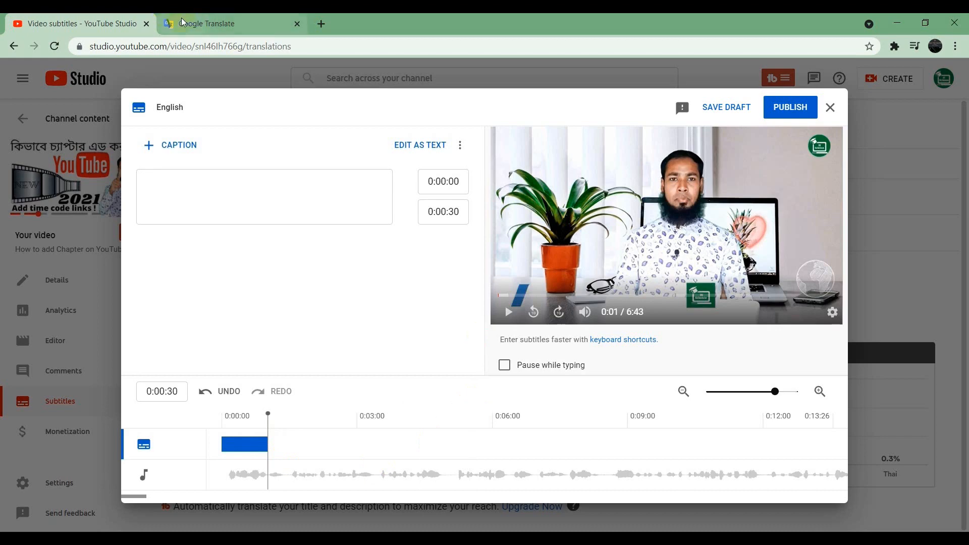
Step: Translate the spoken greeting "আসসালামু আলাইকুম" to English in Google Translate and paste "Assalamu Alaikum" as the first English caption in YouTube Studio
click(199, 23)
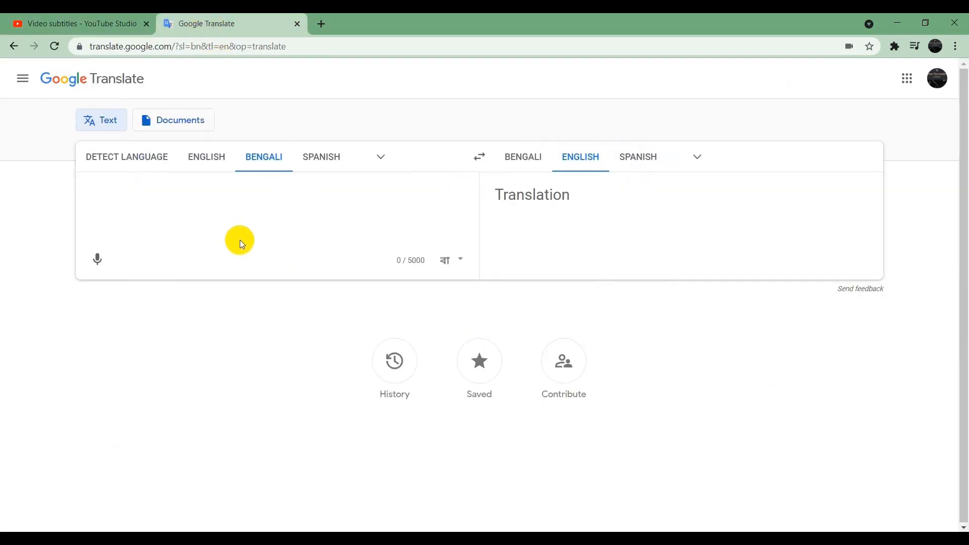
click(98, 260)
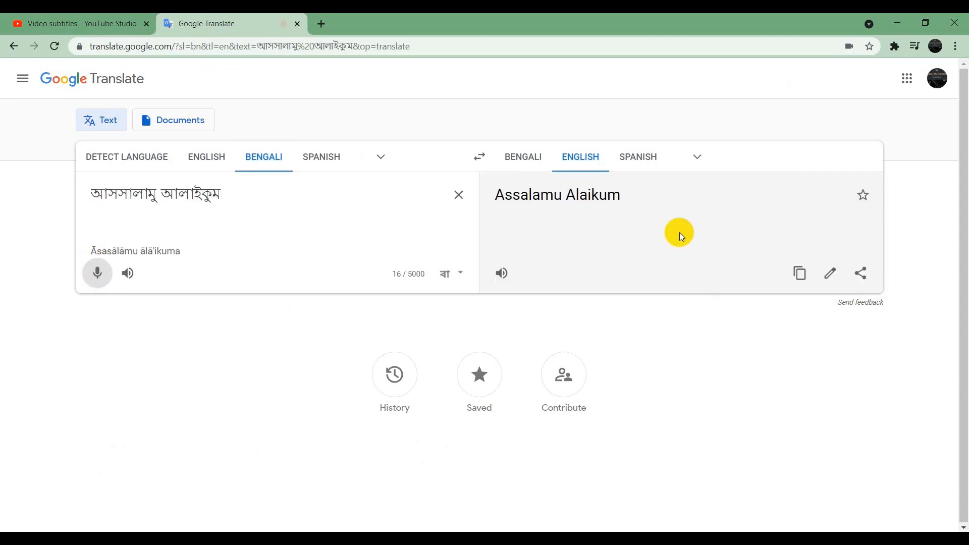
click(798, 276)
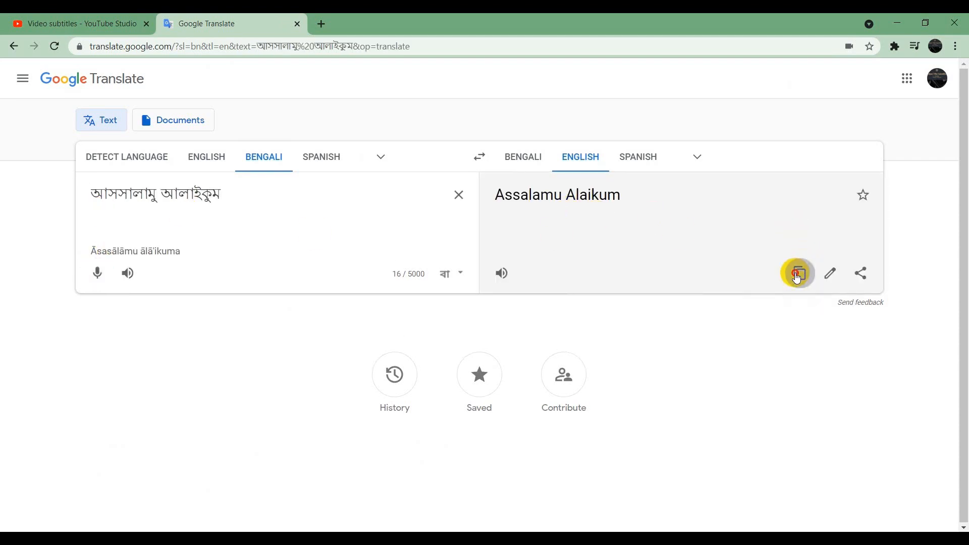
click(81, 24)
click(257, 188)
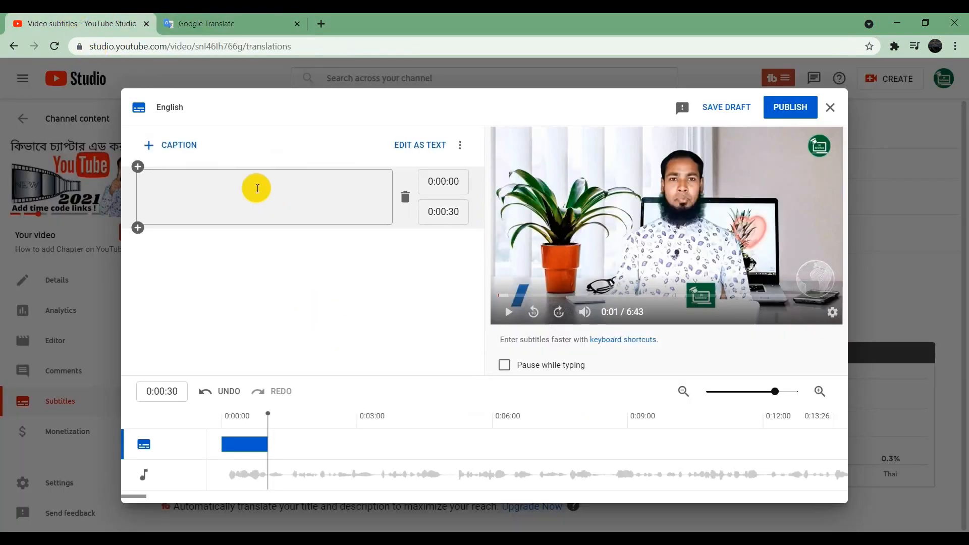
key(ctrl+v)
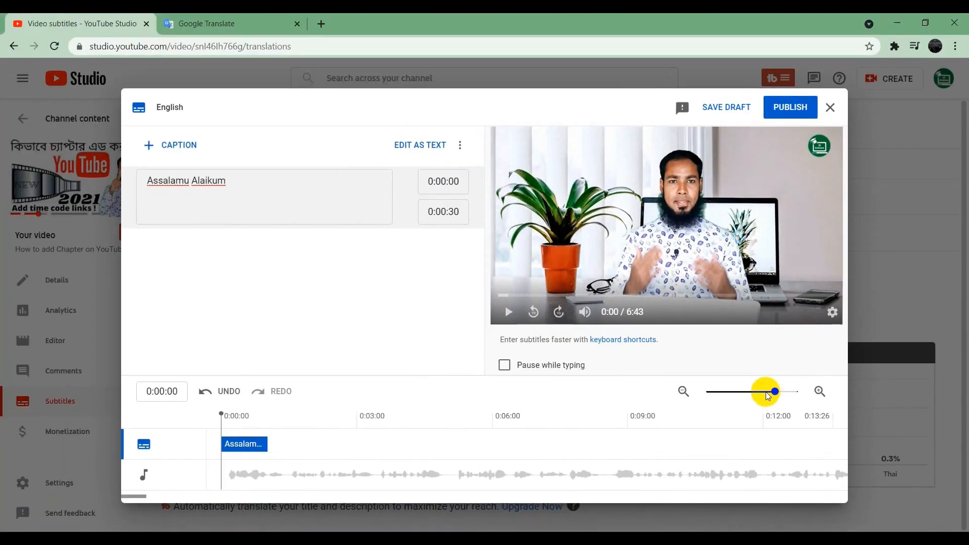
Step: Add a second English caption directly after the first, spanning 0:00:30 to 0:02:26, and select its text field
mouse_move(771, 398)
mouse_down()
mouse_move(762, 399)
mouse_move(788, 399)
mouse_up()
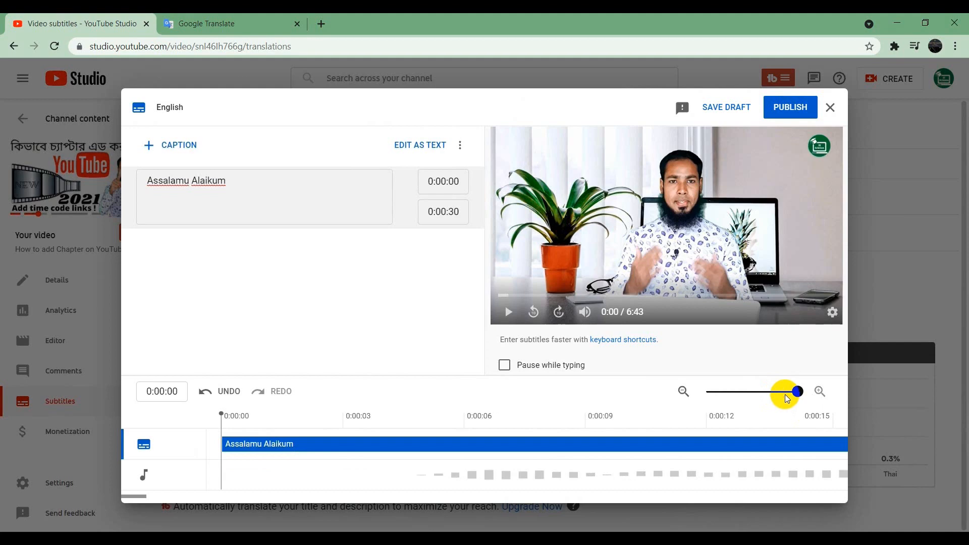
click(775, 397)
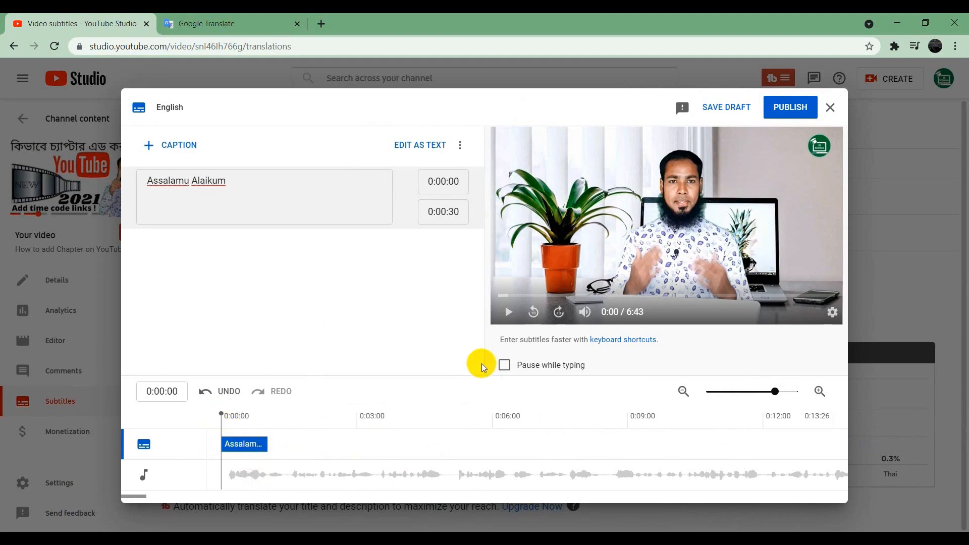
click(509, 313)
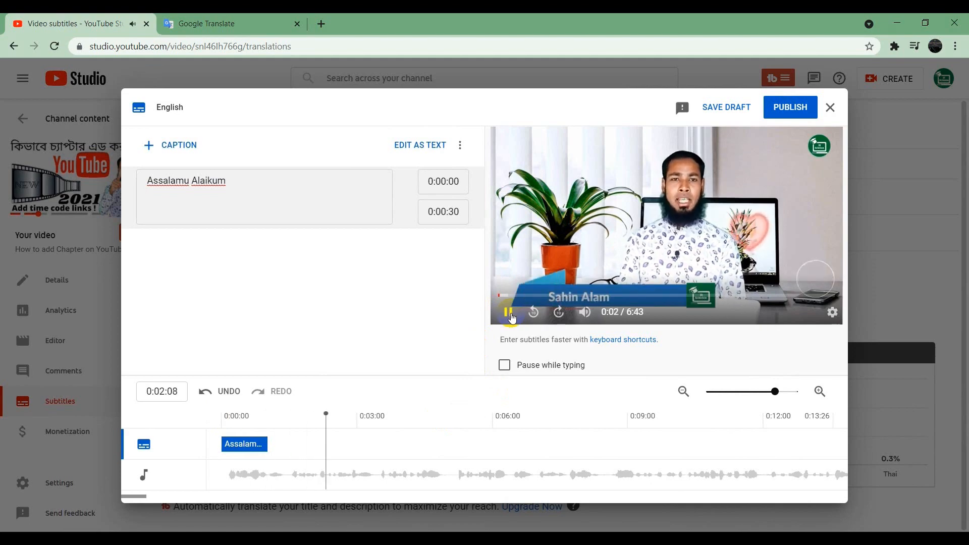
click(382, 416)
click(149, 147)
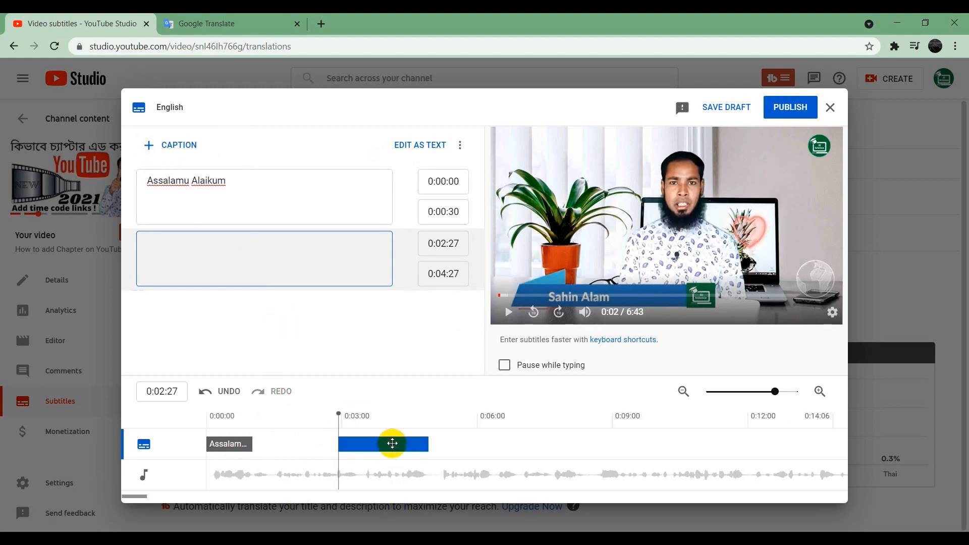
drag(384, 448, 314, 443)
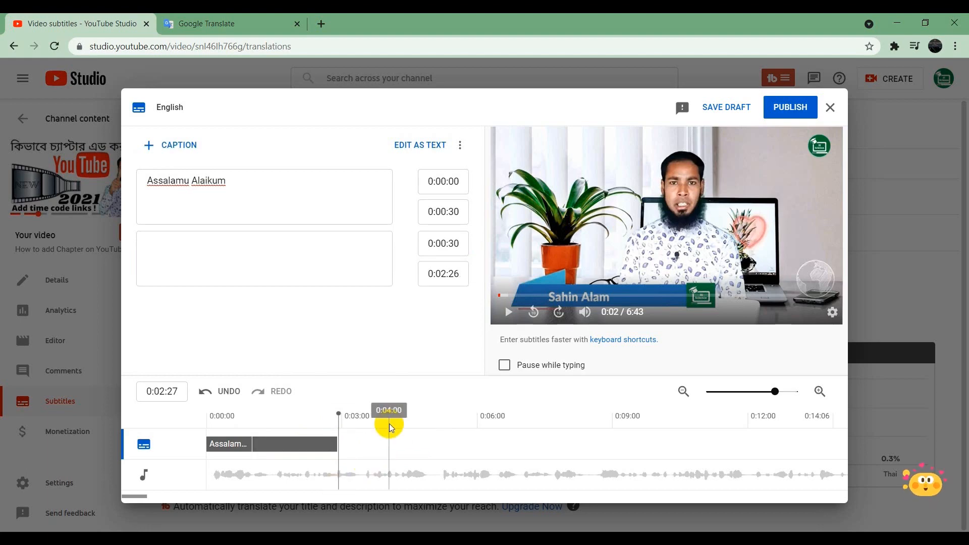
click(199, 238)
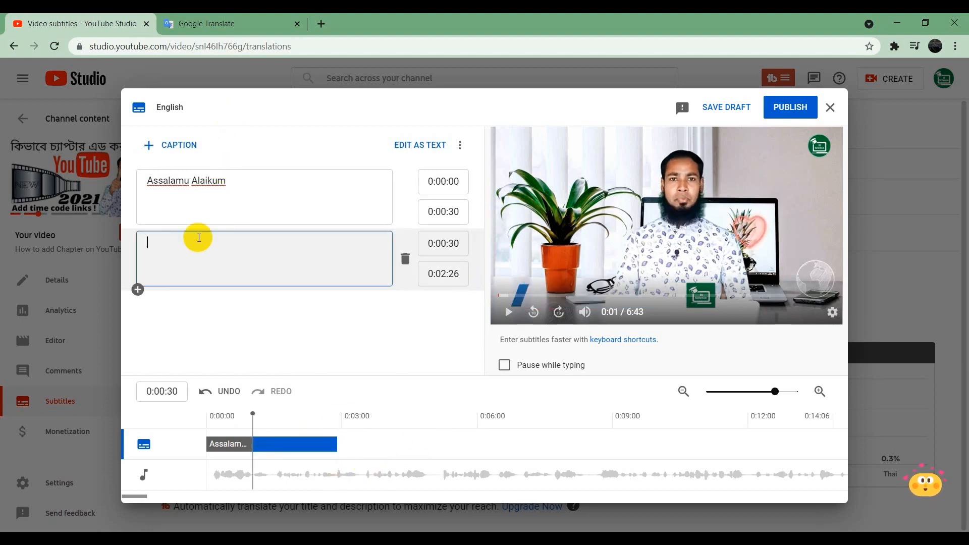
Step: Translate the presenter's Bengali self-introduction to English in Google Translate, paste it as the second caption in YouTube Studio, and correct the spelling of the name
click(238, 18)
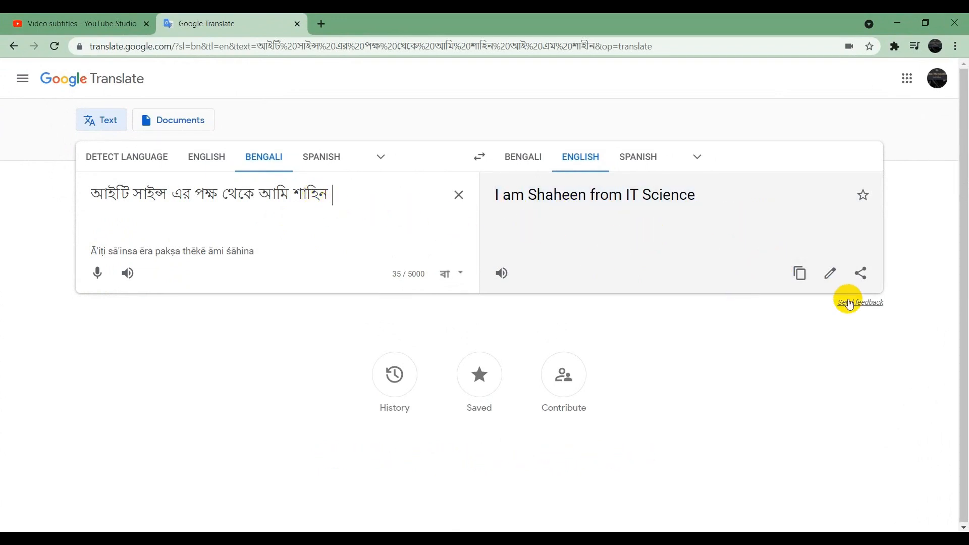
click(803, 278)
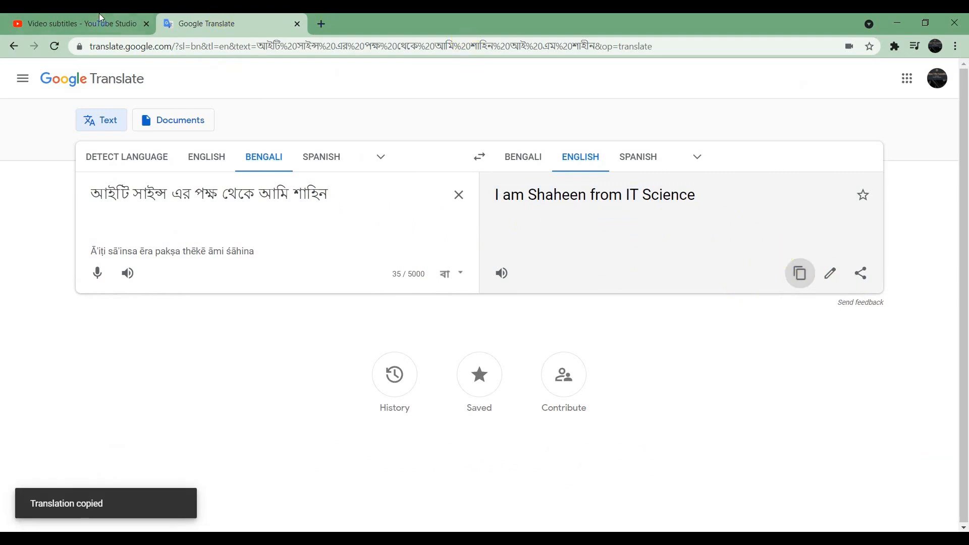
click(68, 23)
click(190, 256)
key(ctrl+v)
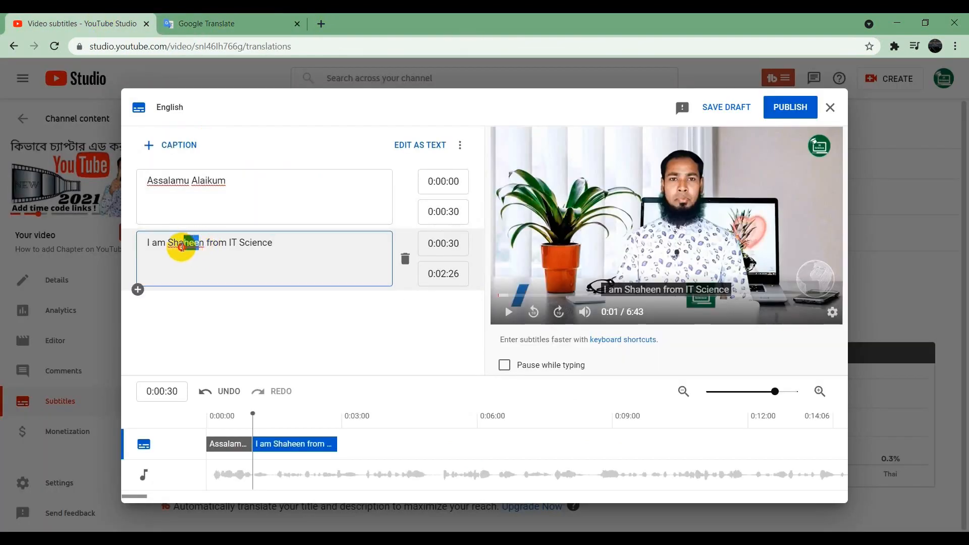
drag(202, 245, 168, 247)
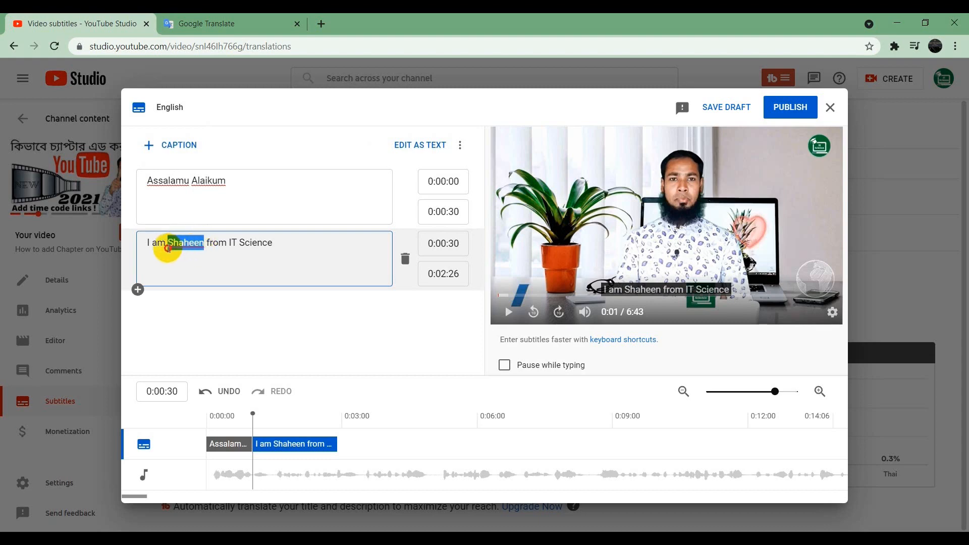
text(Sahin)
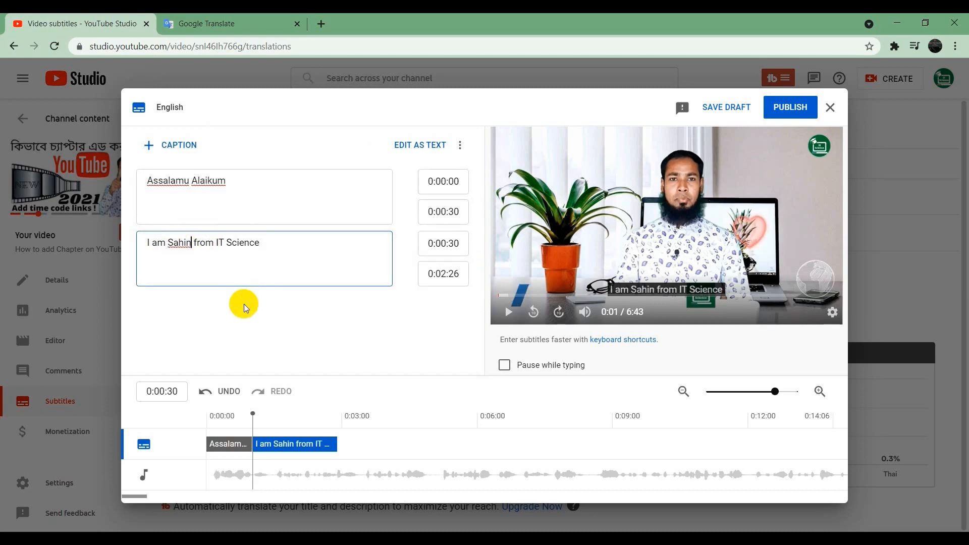
Step: Set the playhead to 0:05:06 and insert an empty third caption after the second, spanning 0:02:26 to 0:05:06
drag(251, 419, 316, 419)
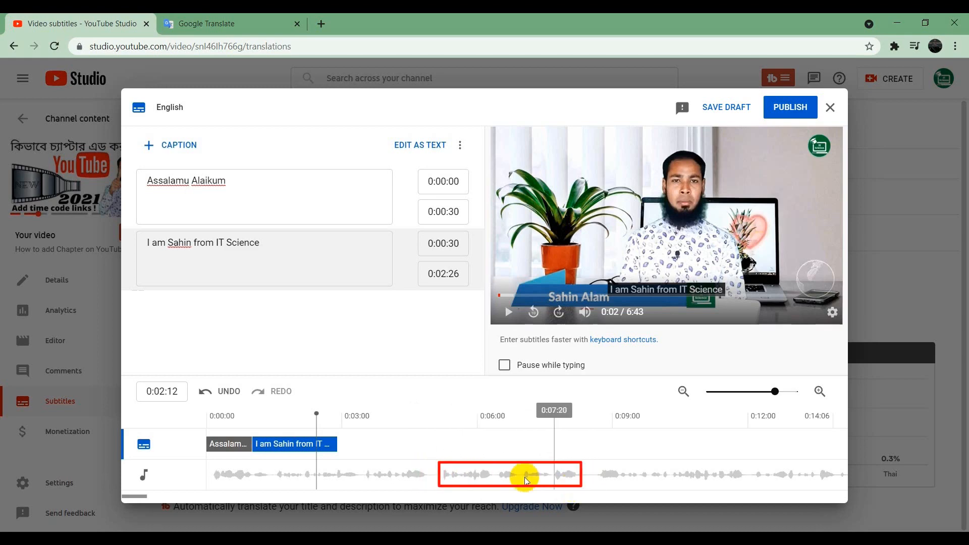
drag(316, 415, 443, 436)
click(138, 290)
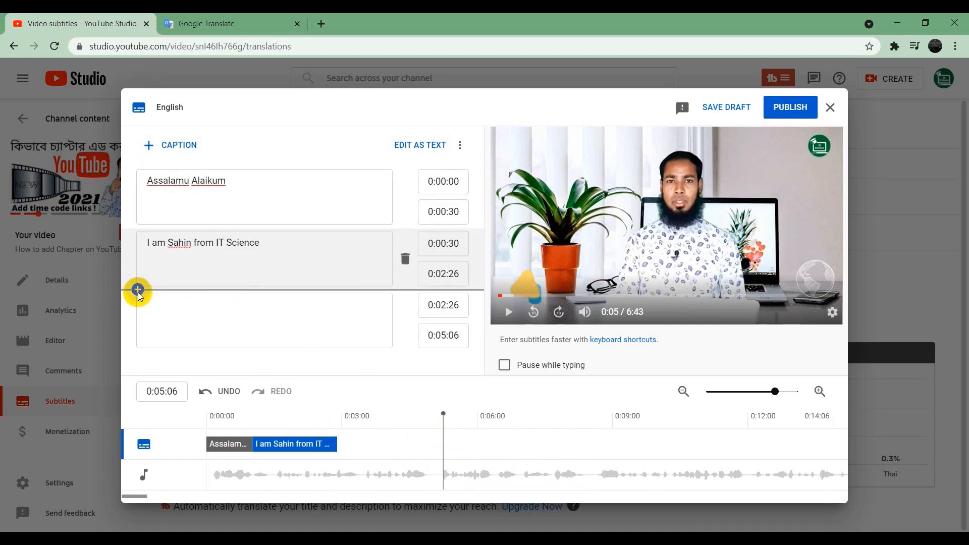
click(242, 324)
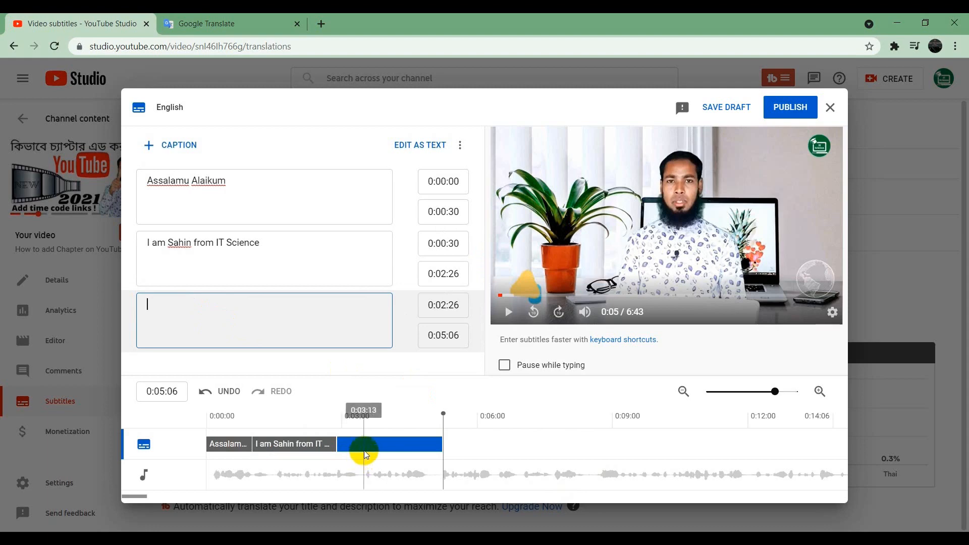
Step: Move the third caption to start at 0:05:06 and shorten it to end at 0:06:28
drag(365, 443, 475, 445)
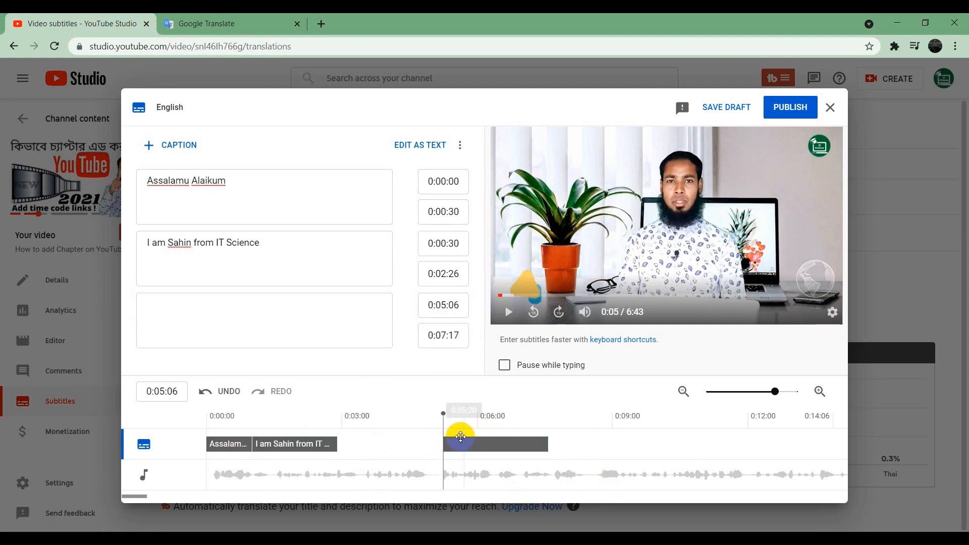
click(548, 442)
drag(547, 442, 521, 448)
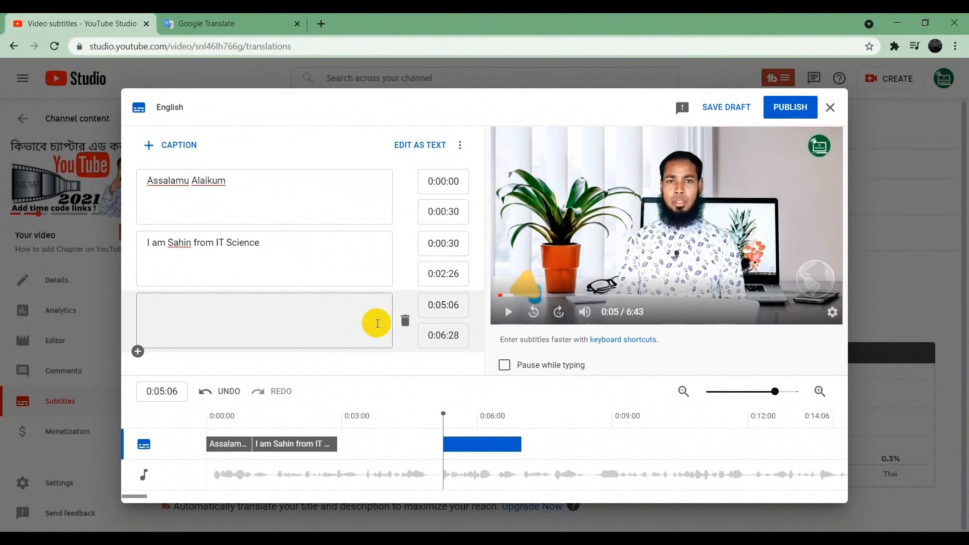
Step: Remove the empty third caption line
click(405, 321)
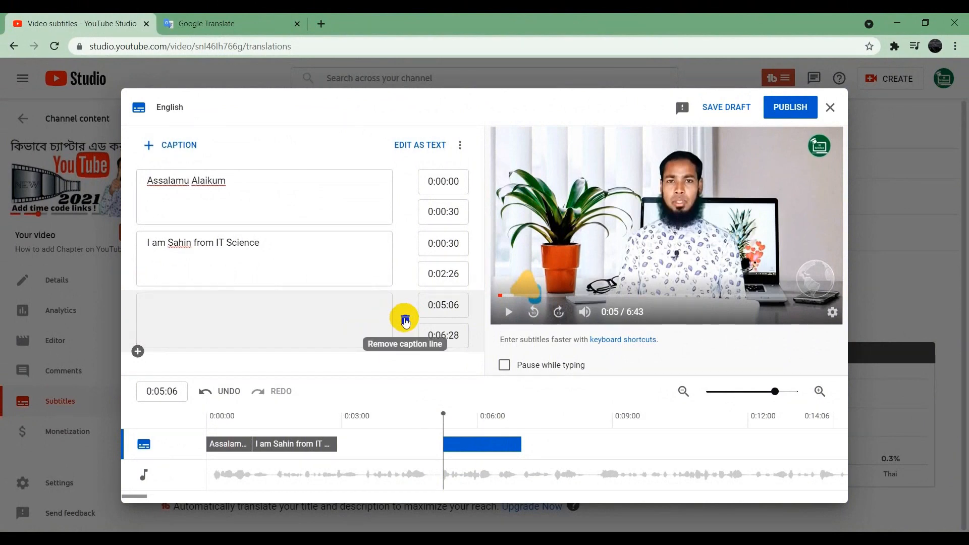
click(406, 321)
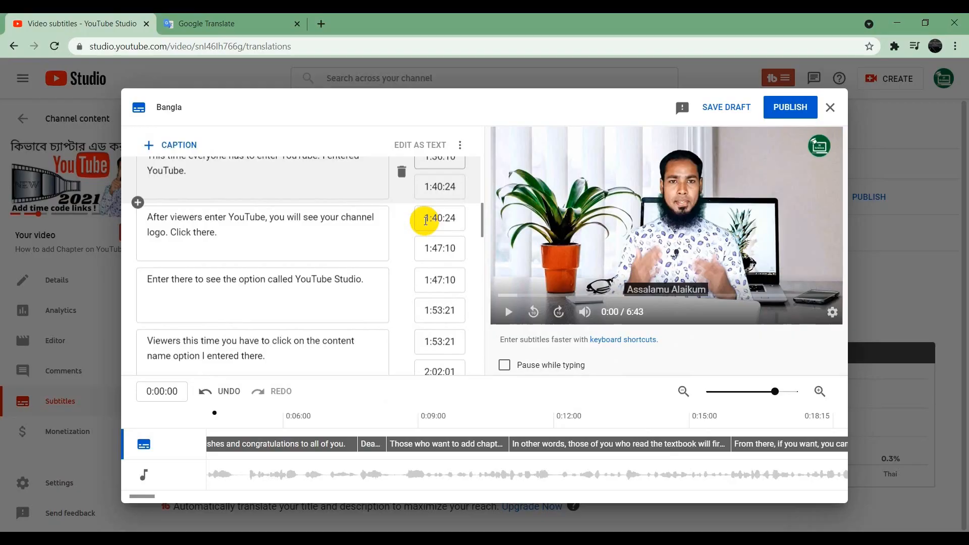
Step: Review the completed caption list and preview the captions on the video
scroll(426, 224, down, 5)
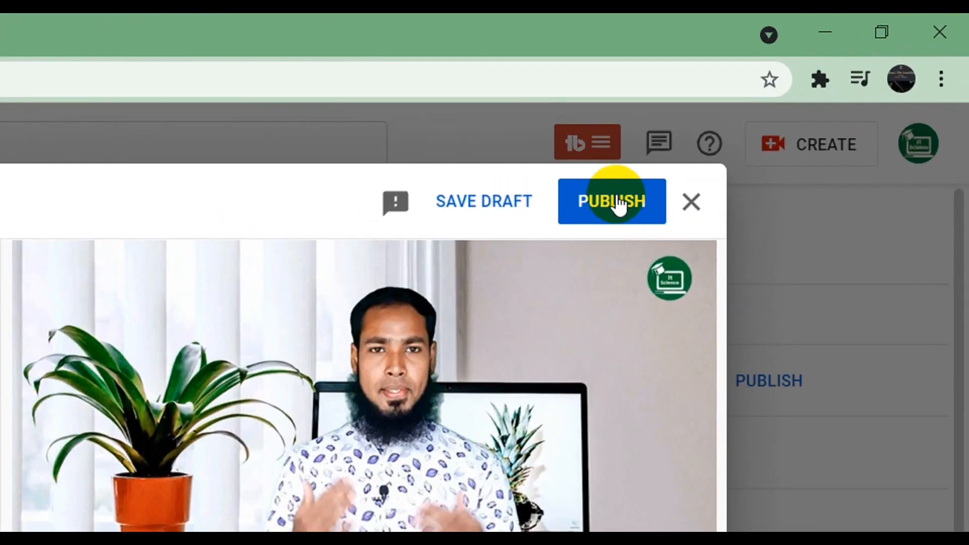
click(617, 203)
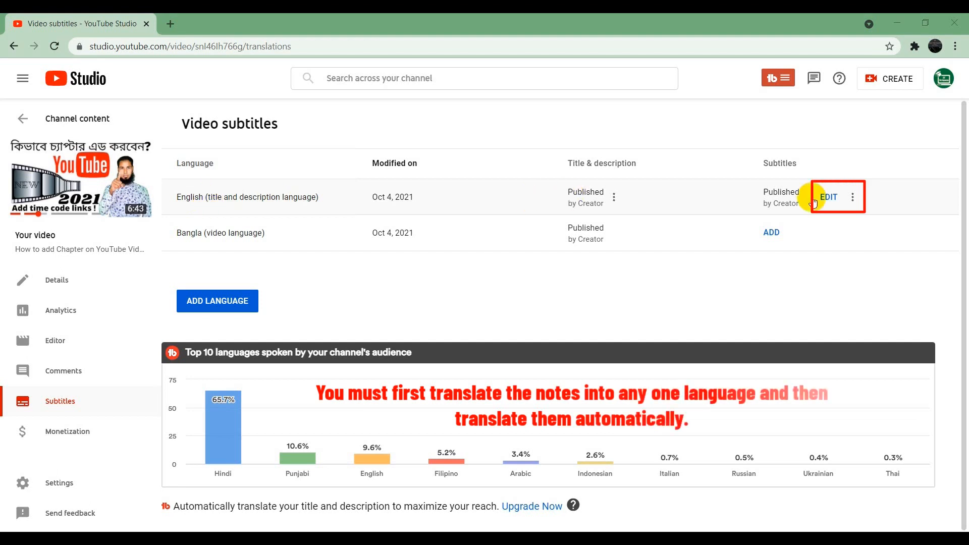
Step: Download the published English subtitles as captions.sbv
click(853, 198)
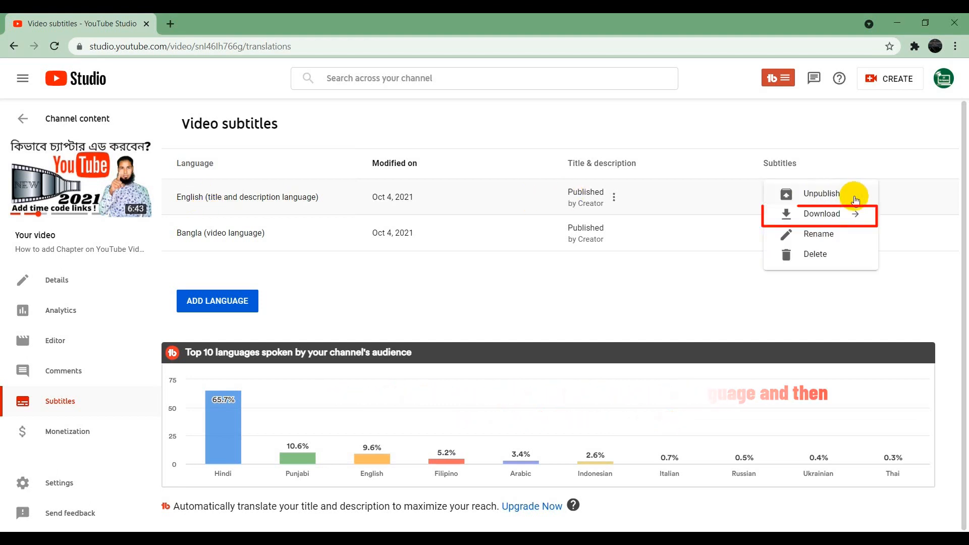
click(810, 217)
click(807, 194)
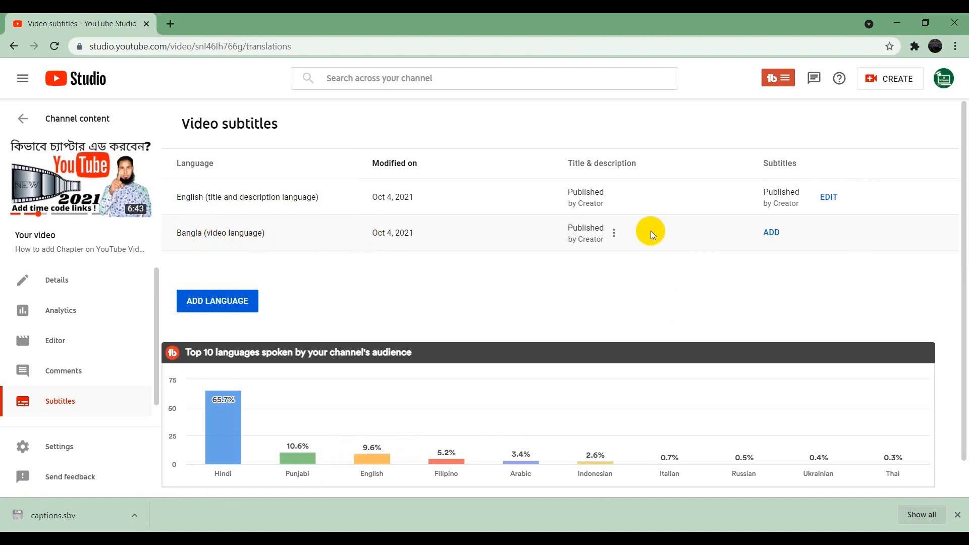
Step: Add Bangla subtitles by uploading the downloaded captions file with timing, and publish them
click(770, 232)
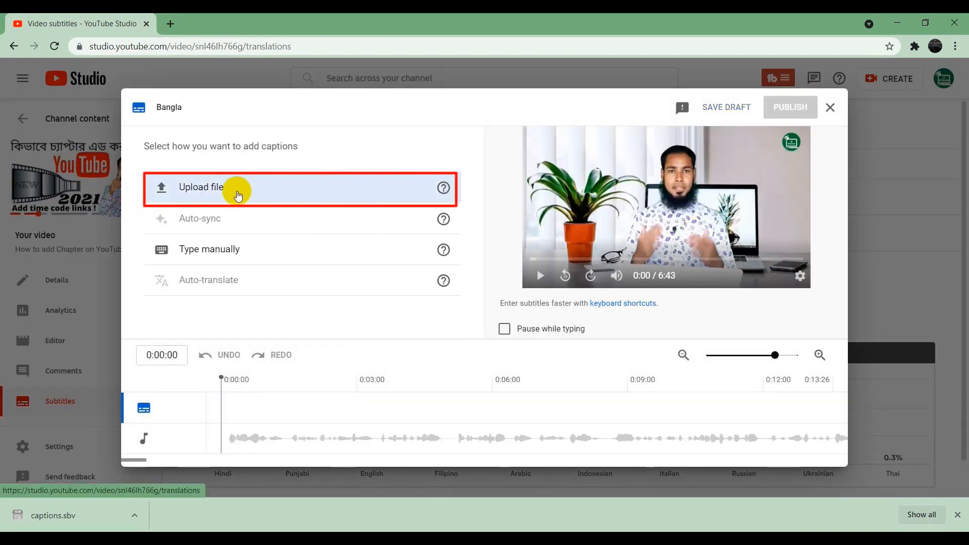
click(231, 194)
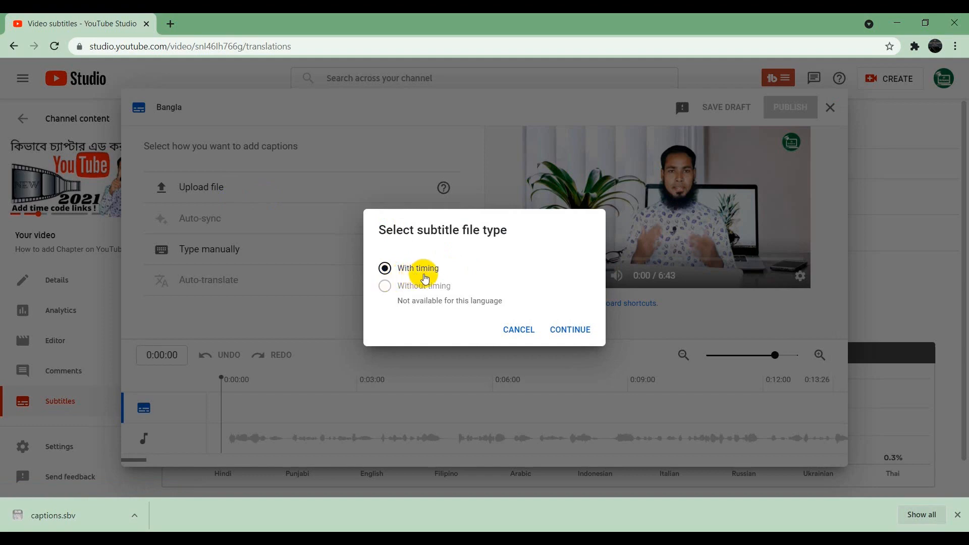
click(565, 329)
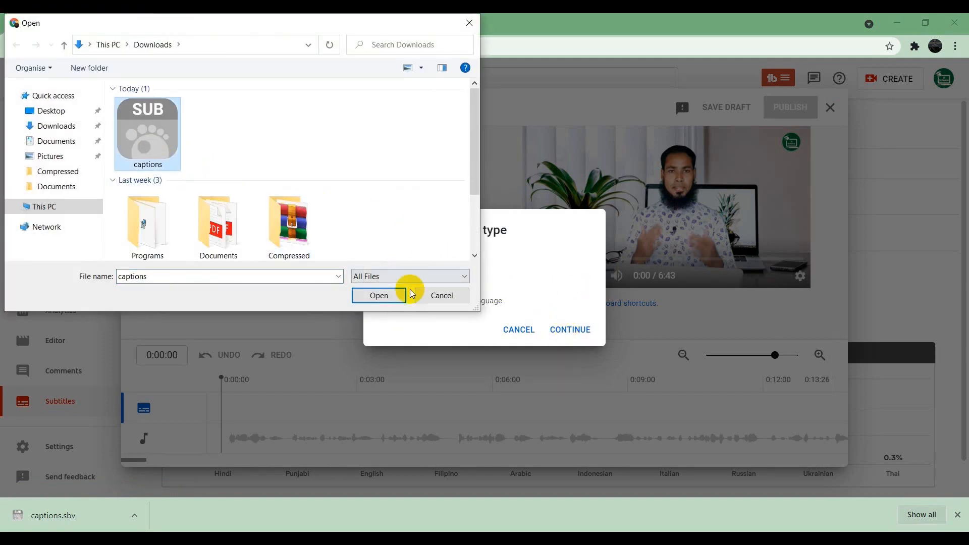
click(375, 297)
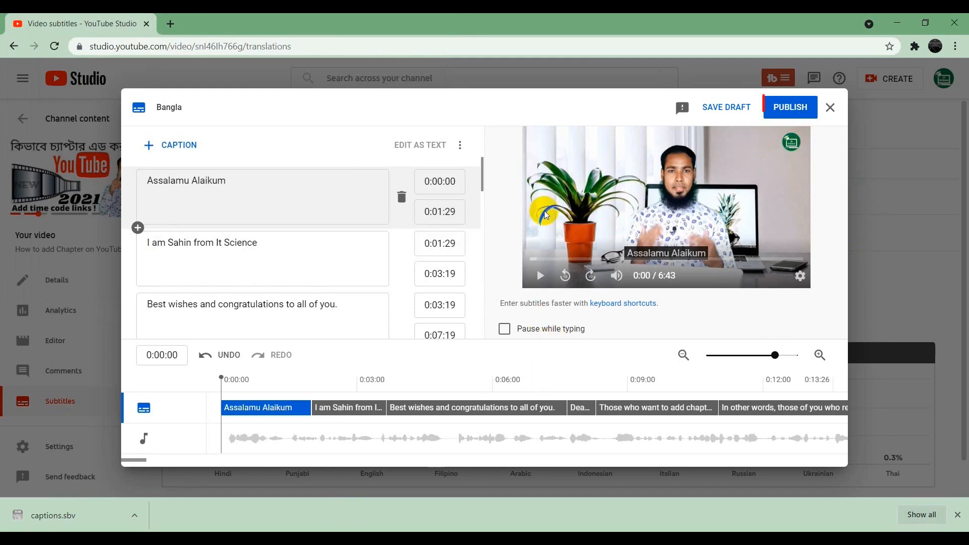
scroll(401, 266, down, 8)
click(797, 106)
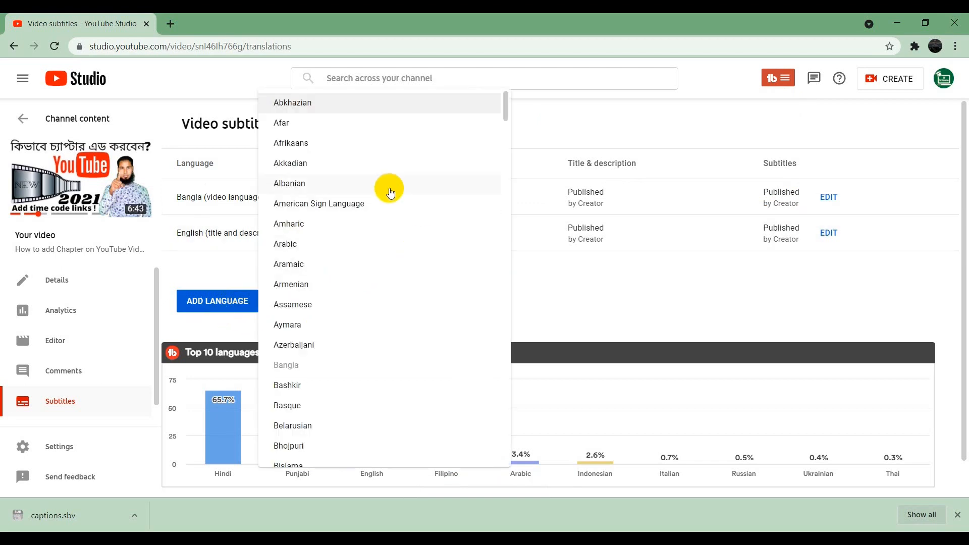
Step: Add Hindi as a new subtitle language for the video
scroll(354, 204, down, 3)
scroll(348, 218, down, 4)
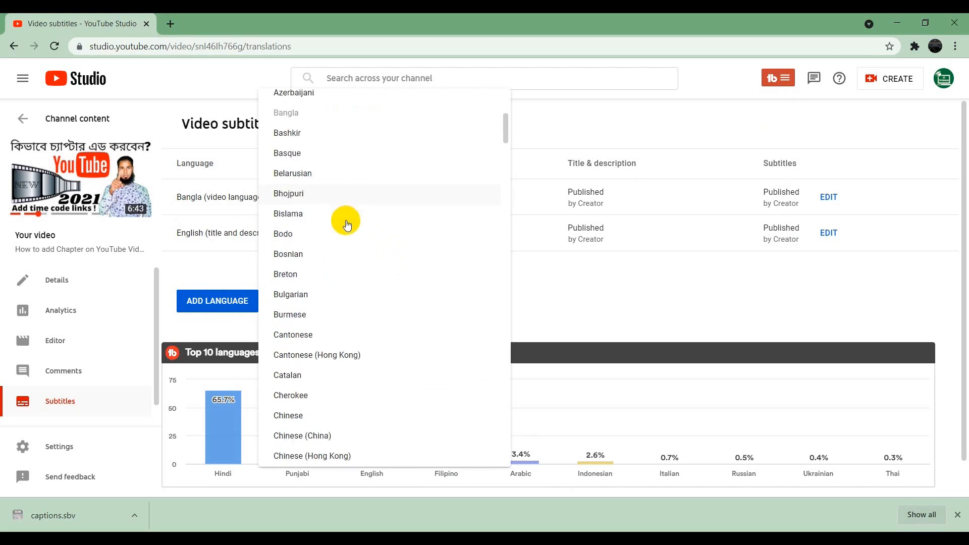
scroll(354, 232, down, 15)
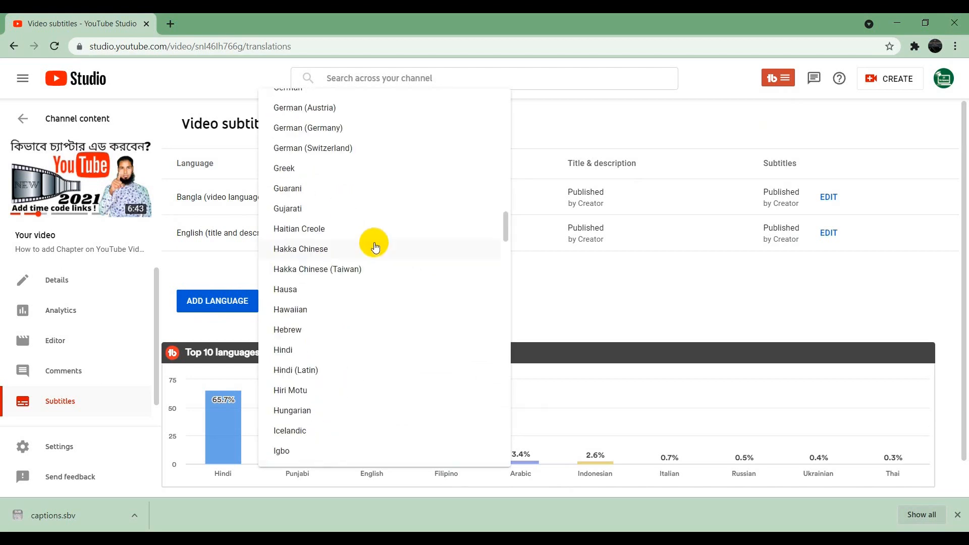
click(282, 351)
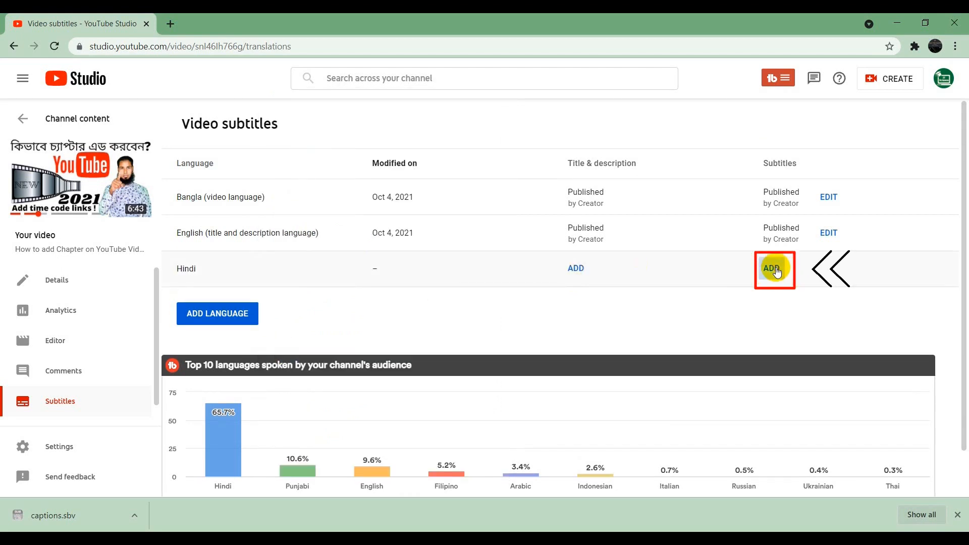
Step: Create the Hindi subtitles with auto-translate, look through the translated captions, and publish them
click(776, 270)
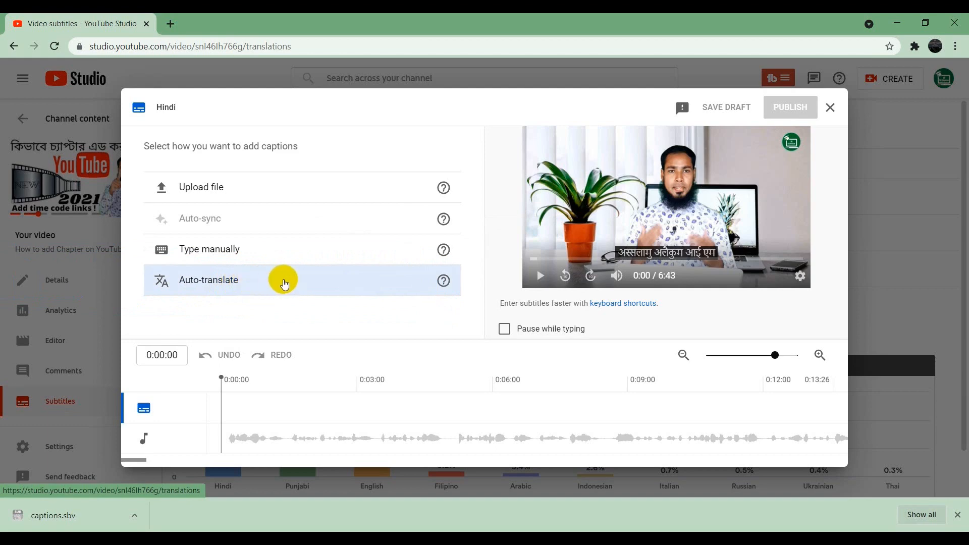
click(227, 281)
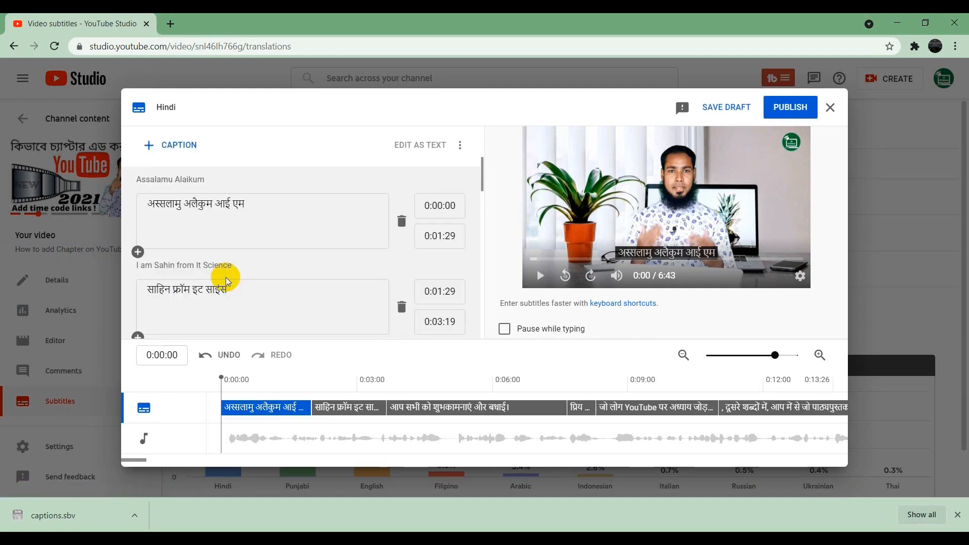
scroll(242, 269, down, 5)
scroll(242, 269, down, 15)
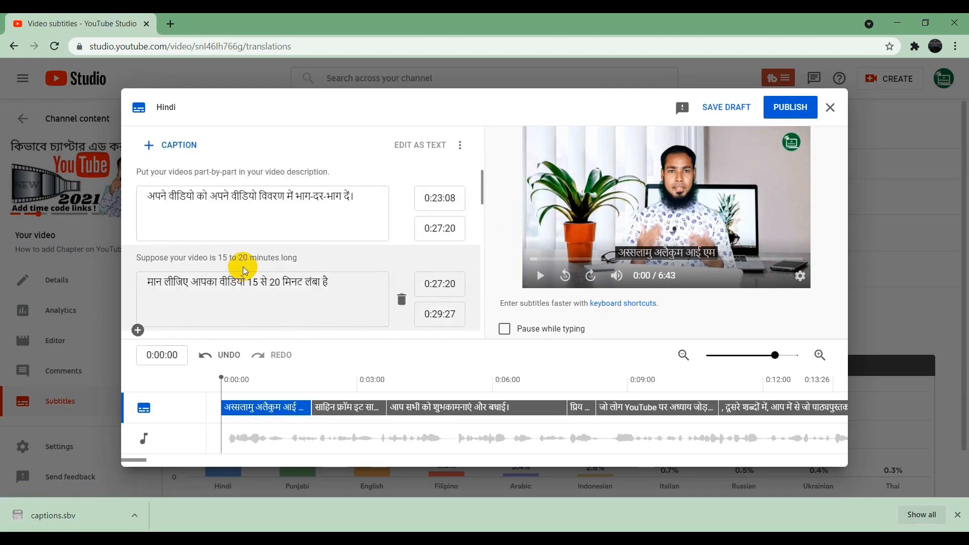
click(799, 101)
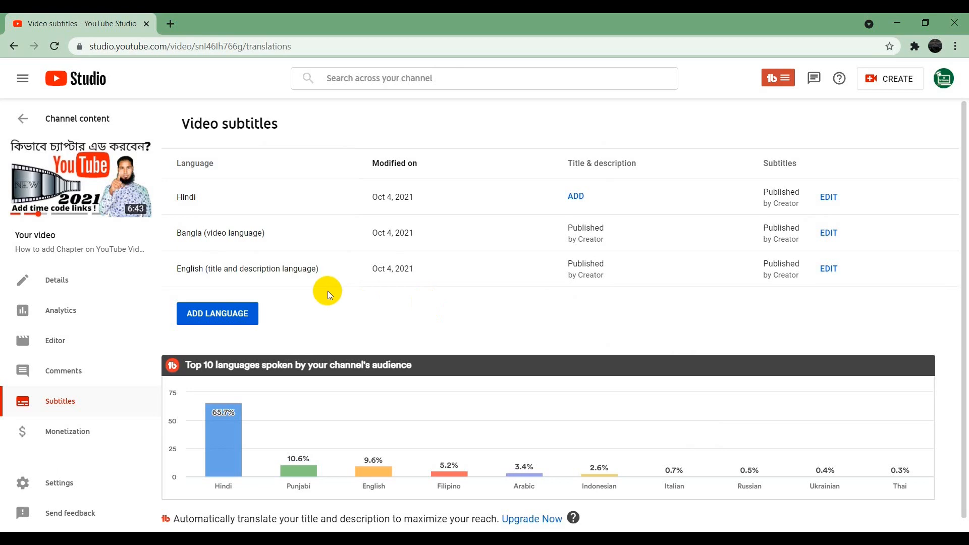
Step: Open the video on YouTube and switch its subtitles from English to Hindi
click(78, 174)
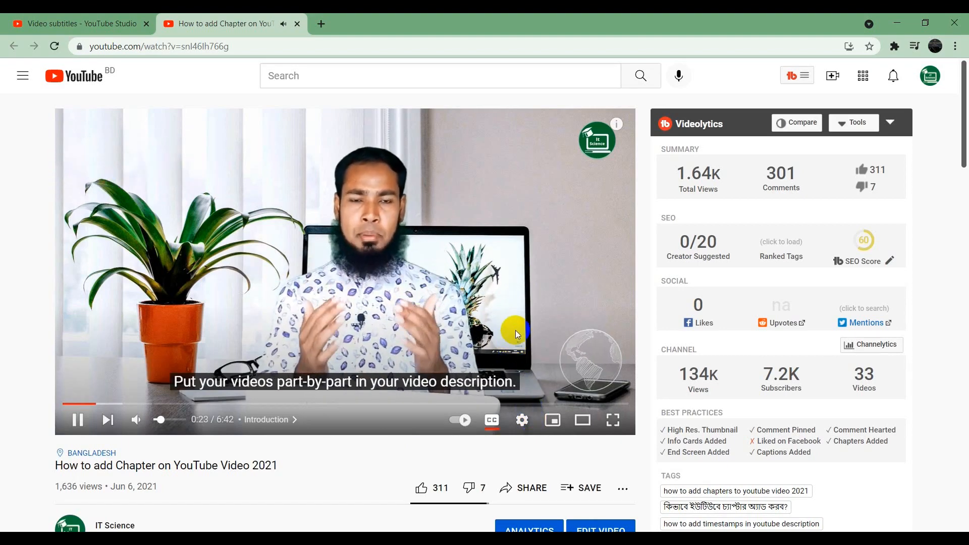
click(524, 424)
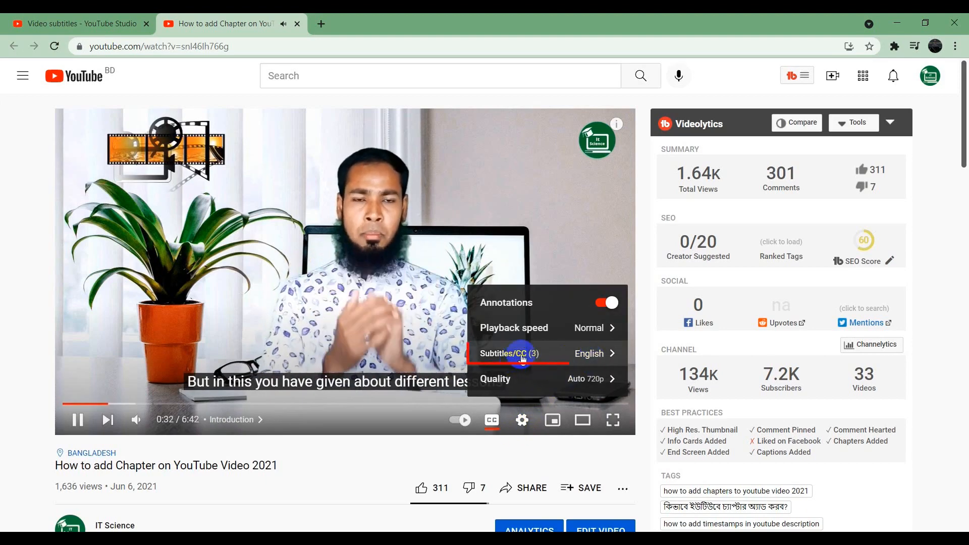
click(554, 357)
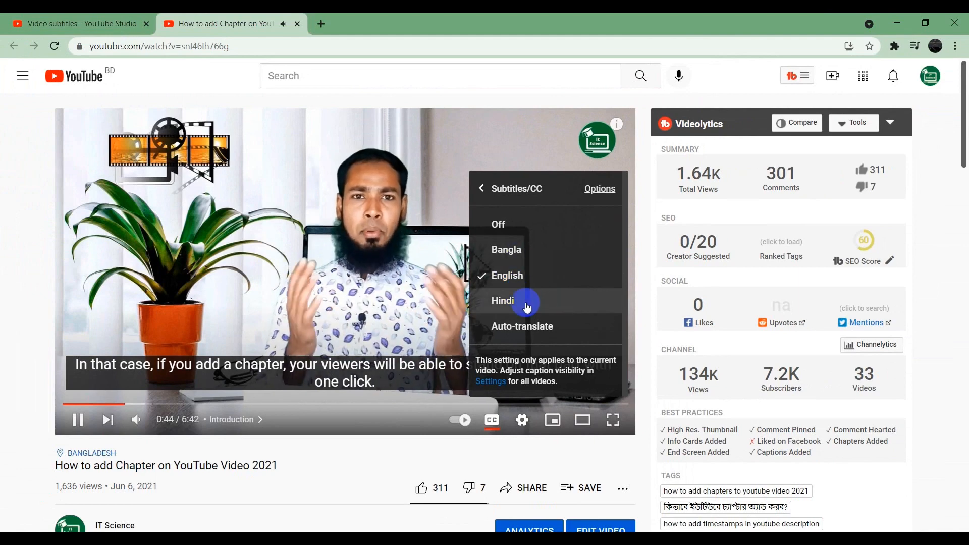
click(503, 301)
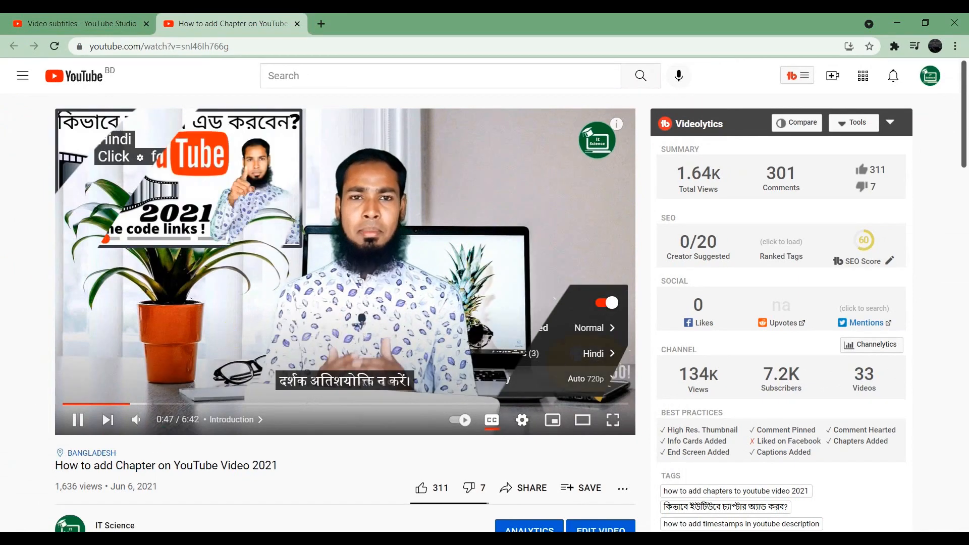
click(523, 420)
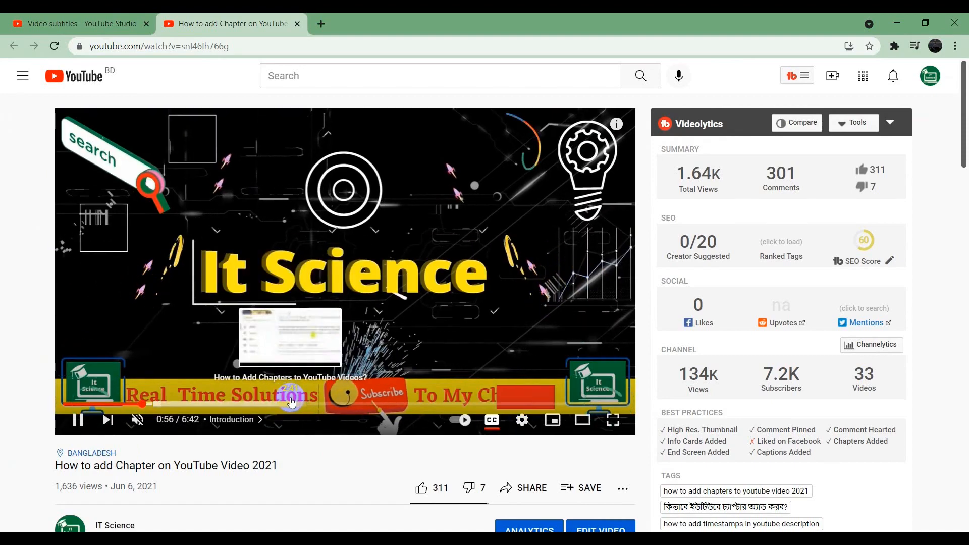
Step: Auto-translate the video's subtitles to Arabic and turn the sound back on
click(522, 420)
click(600, 352)
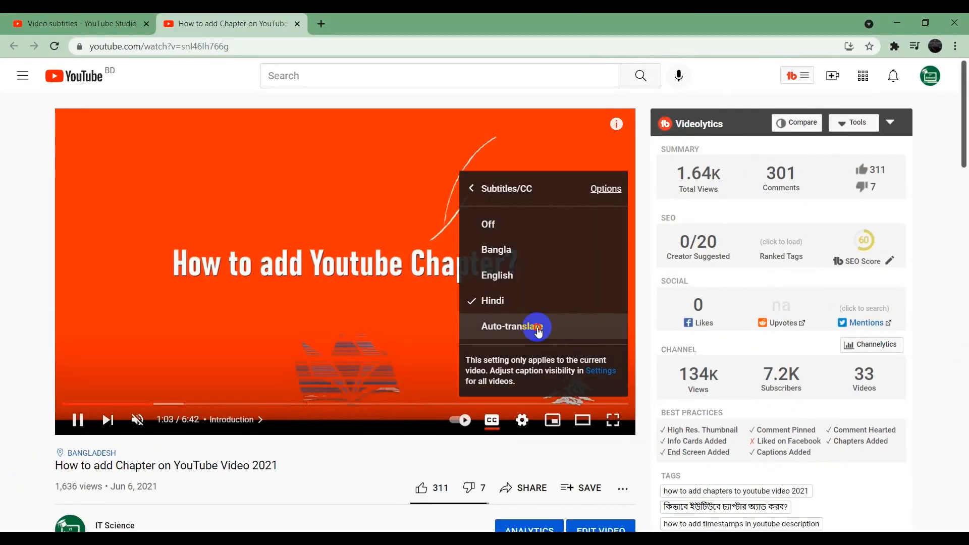
click(539, 329)
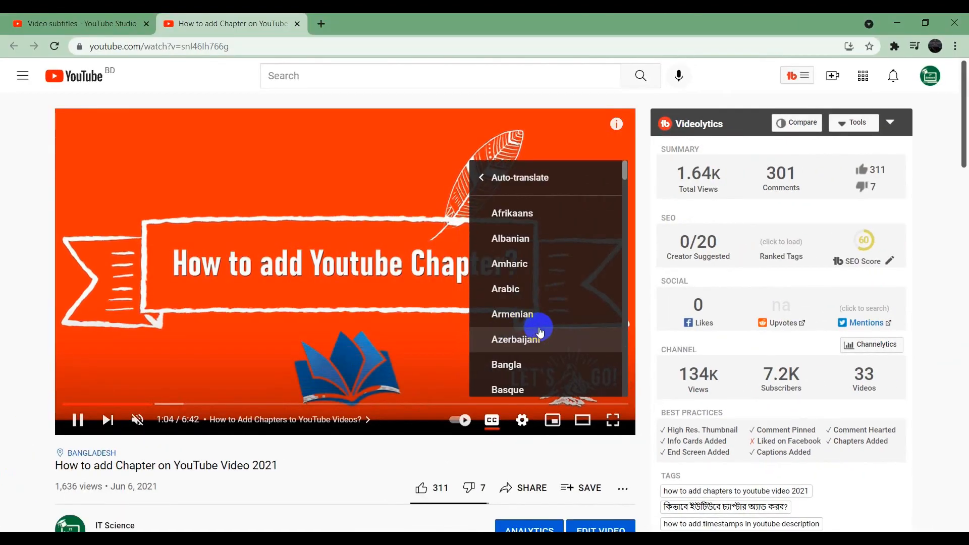
scroll(569, 274, down, 5)
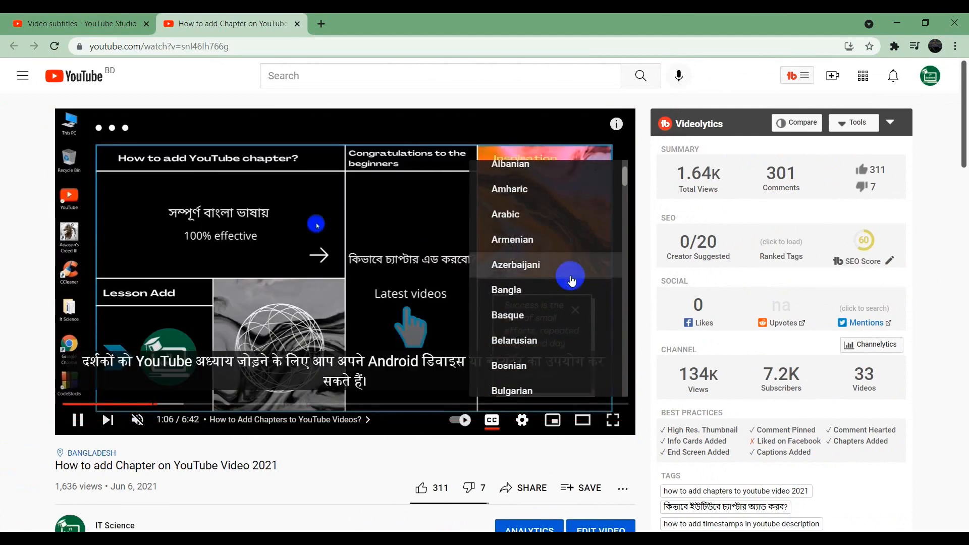
scroll(571, 280, up, 4)
scroll(571, 279, up, 2)
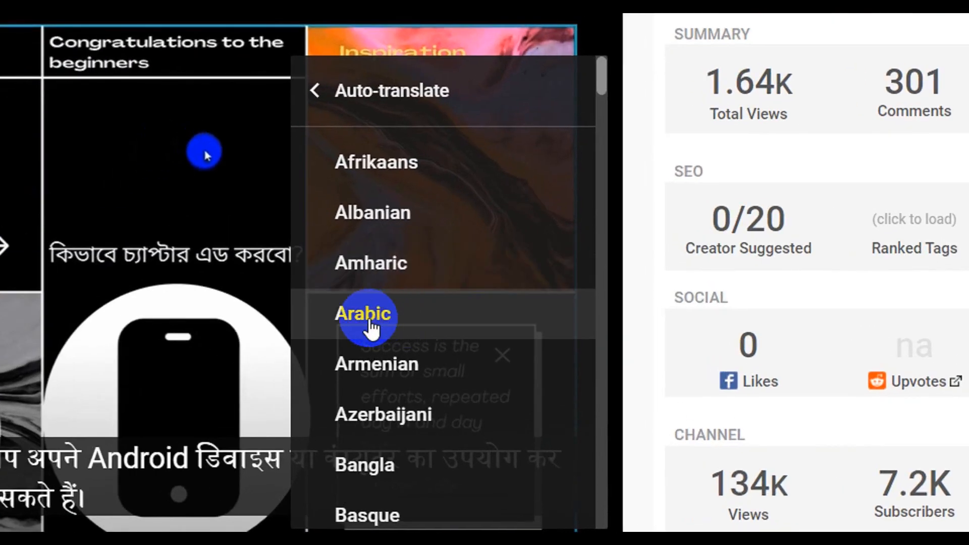
click(370, 318)
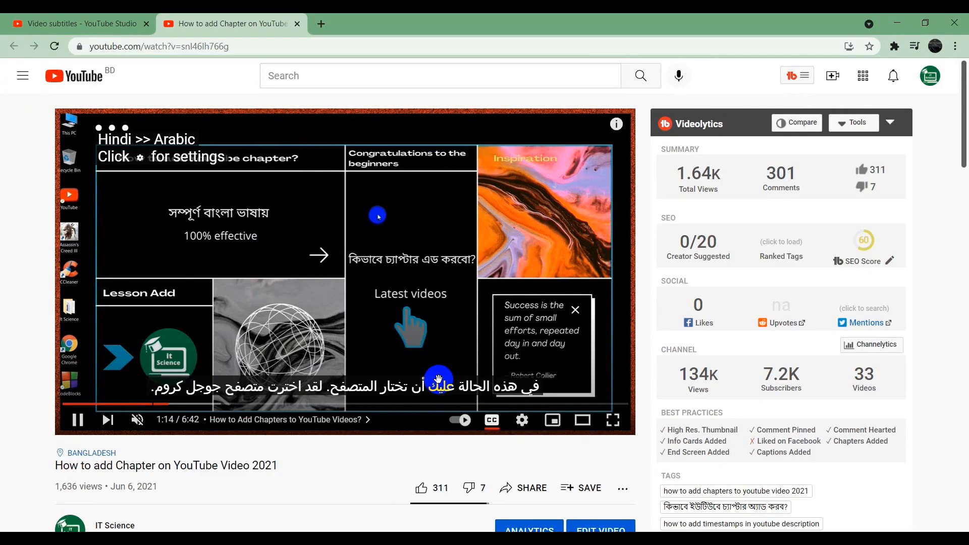
key(m)
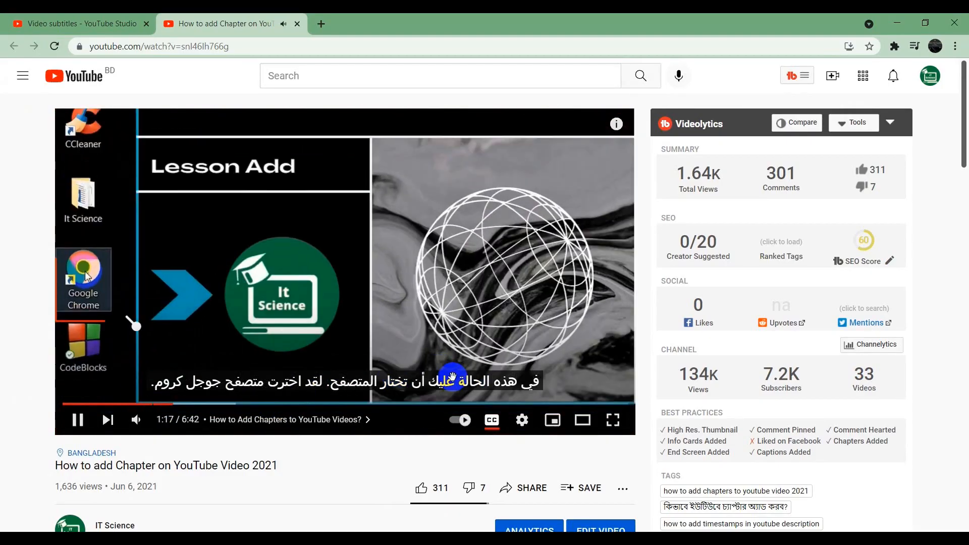